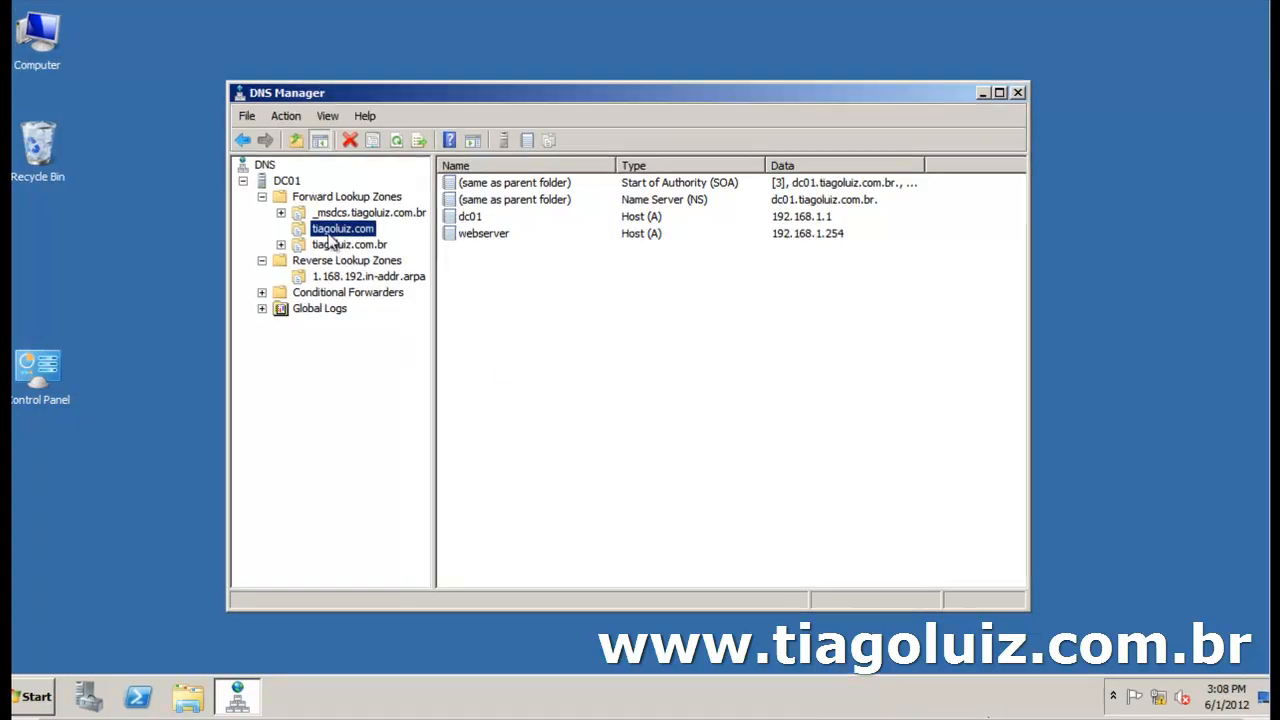
Examine the DC01 server node and the host records in its tiagoluiz.com forward lookup zone
{"action": "left_click_drag", "start_coordinate": [563, 96], "coordinate": [423, 71]}
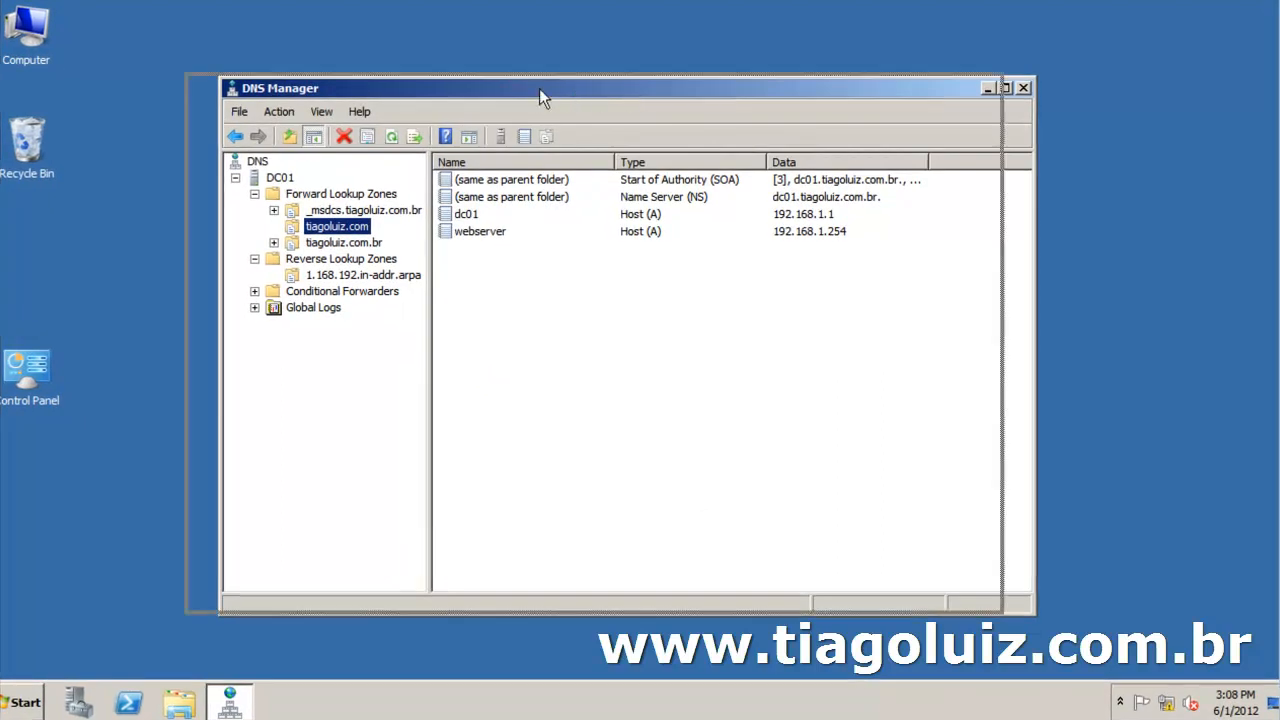
{"action": "left_click", "coordinate": [168, 160]}
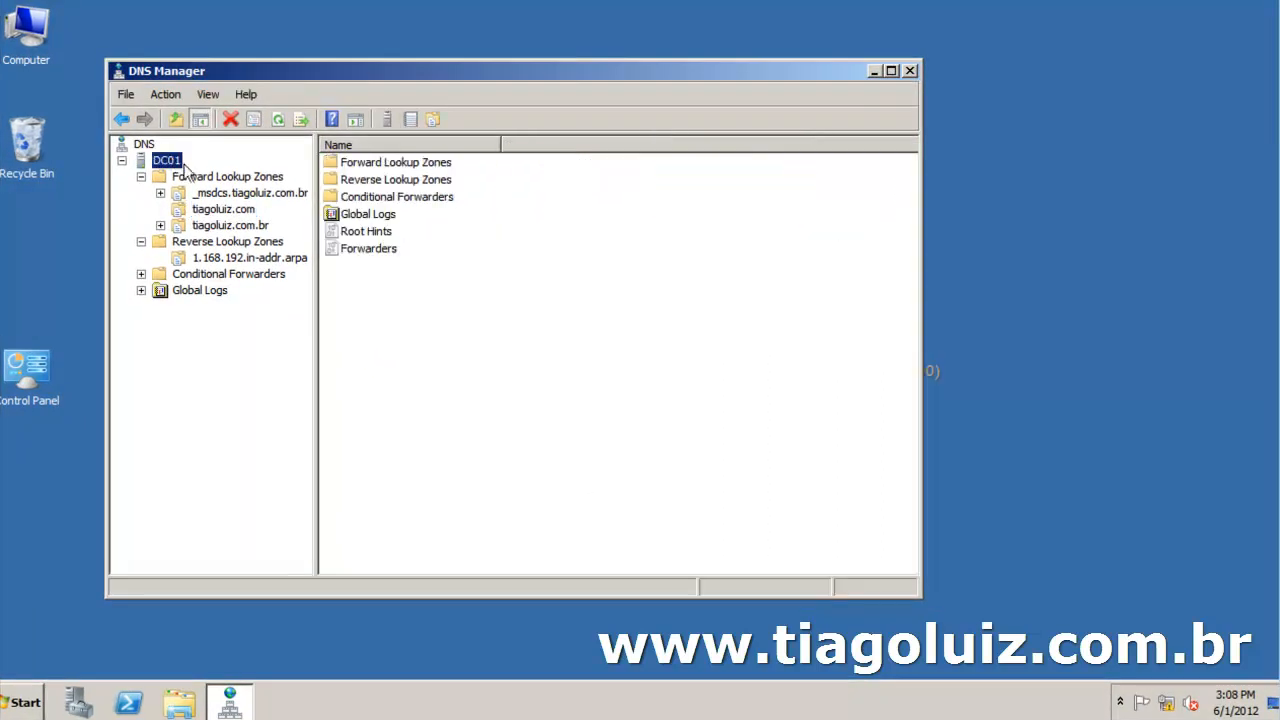
{"action": "left_click", "coordinate": [242, 210]}
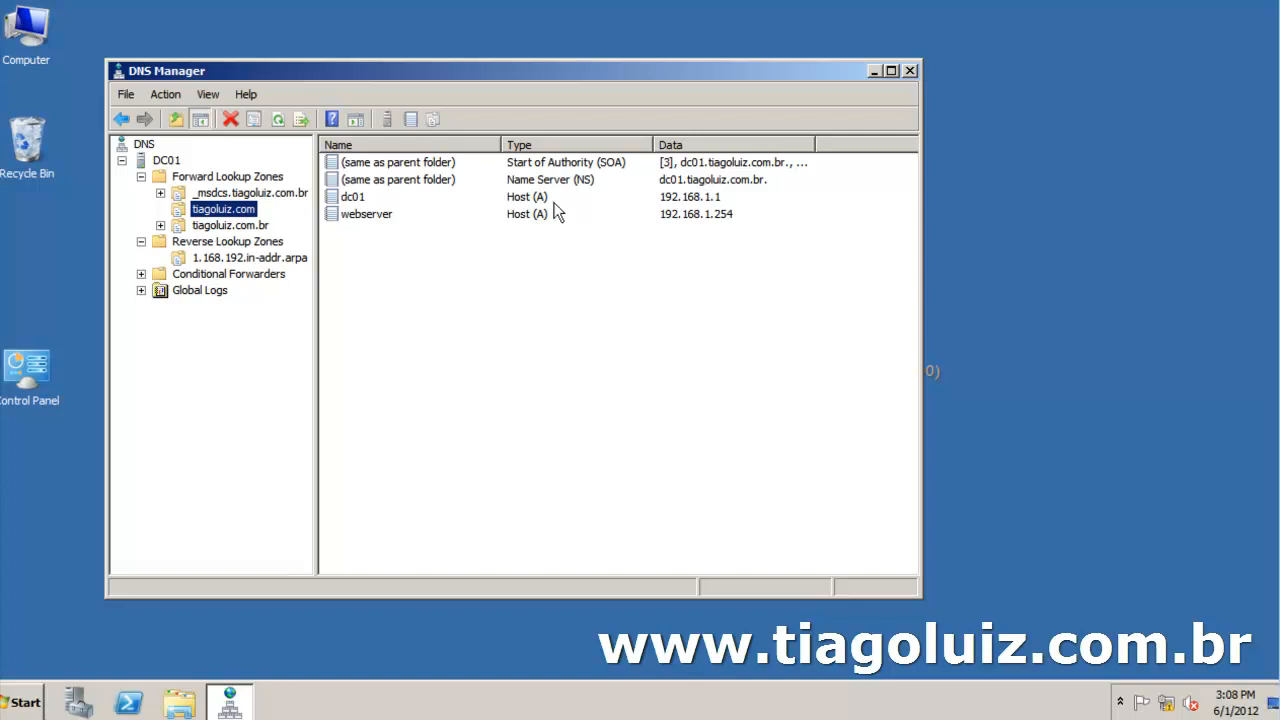
{"action": "left_click_drag", "start_coordinate": [570, 242], "coordinate": [518, 206]}
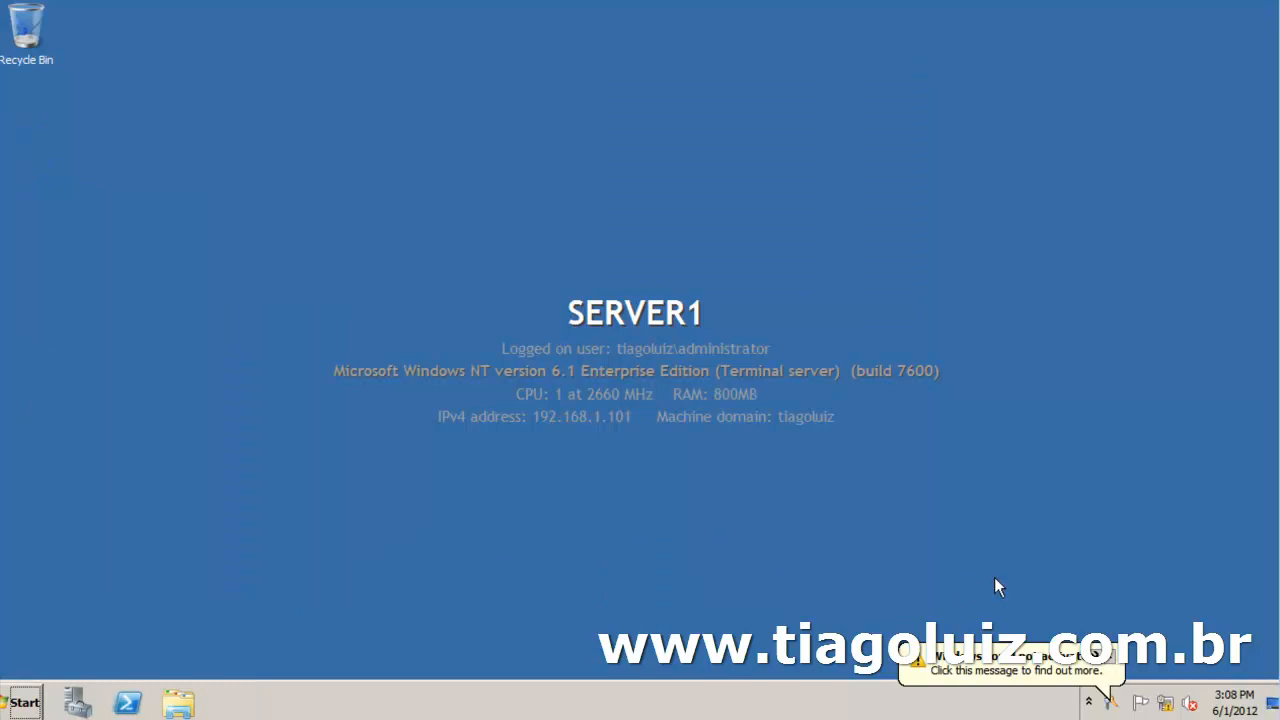
Open DNS Manager on SERVER1 and show its Forward Lookup Zones folder
{"action": "left_click", "coordinate": [24, 702]}
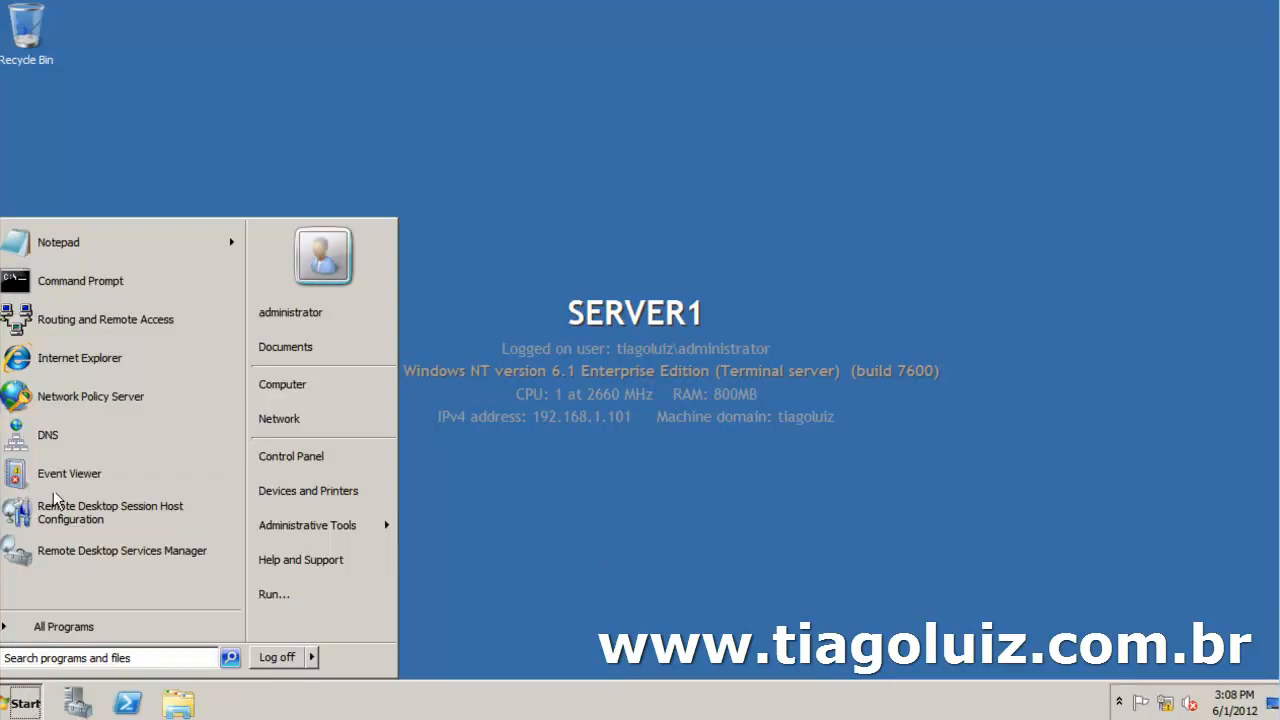
{"action": "left_click", "coordinate": [55, 442]}
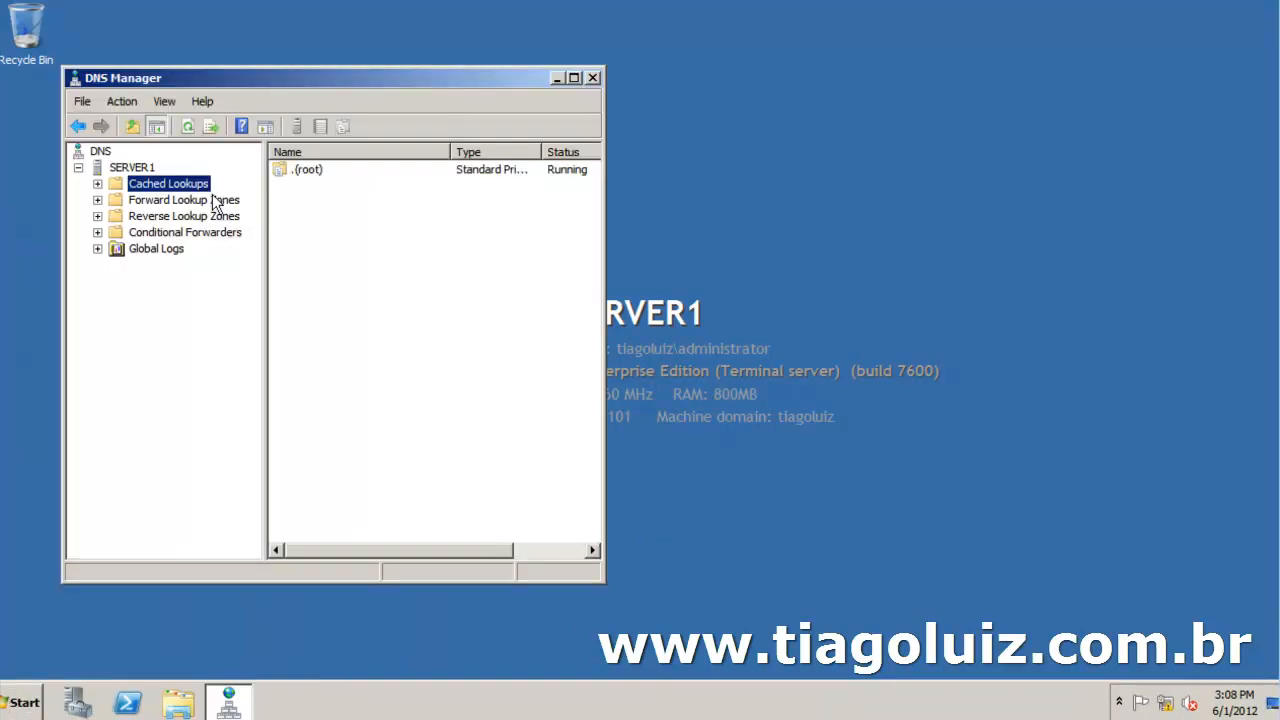
{"action": "left_click", "coordinate": [97, 200]}
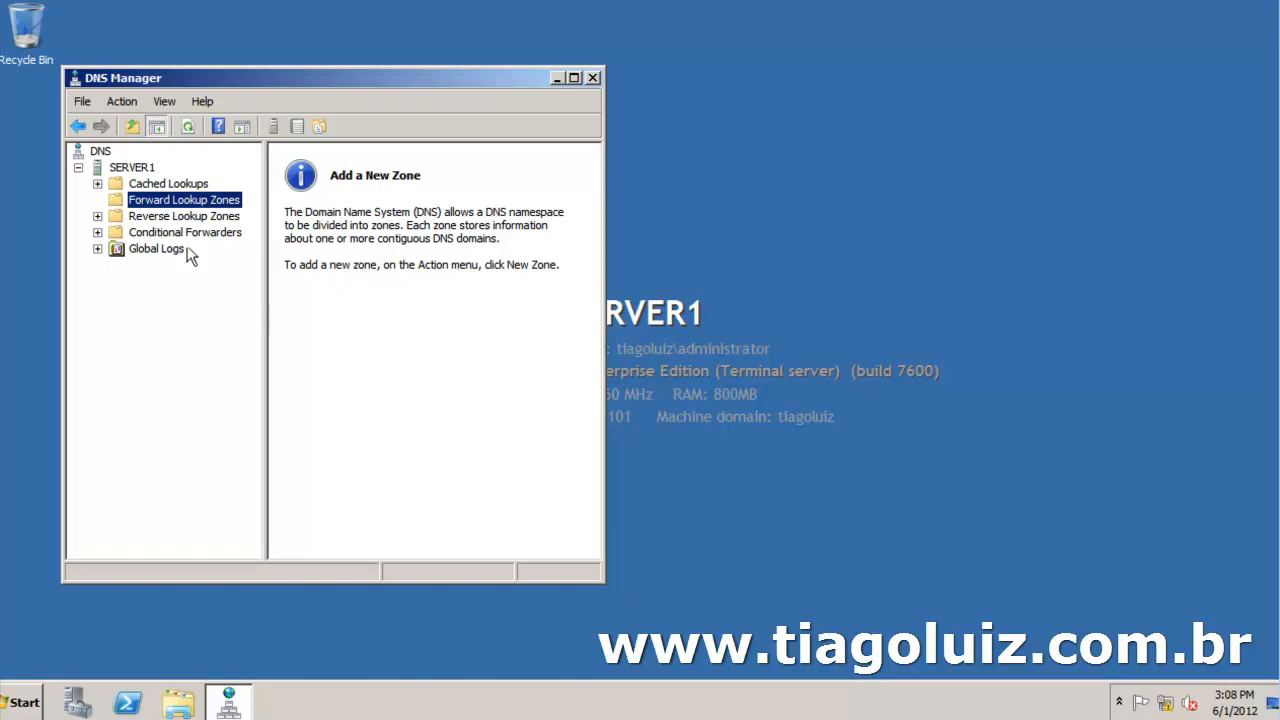
{"action": "left_click", "coordinate": [146, 169]}
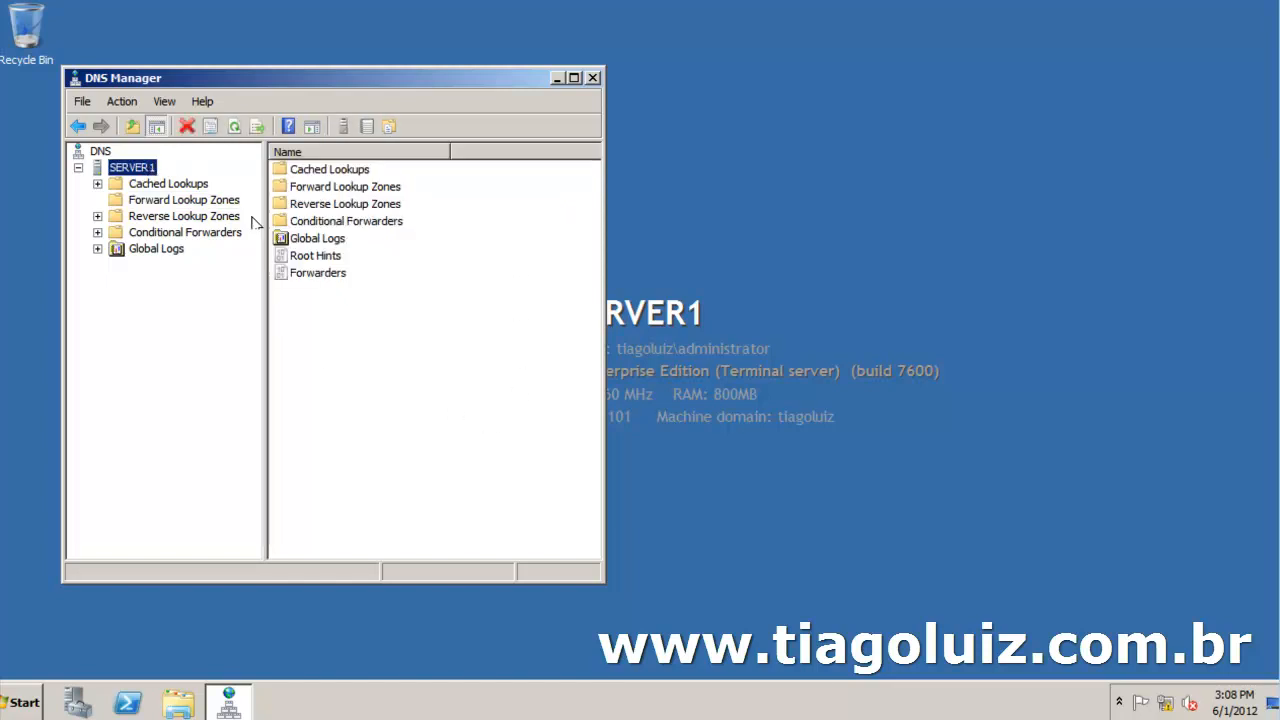
{"action": "left_click", "coordinate": [183, 200]}
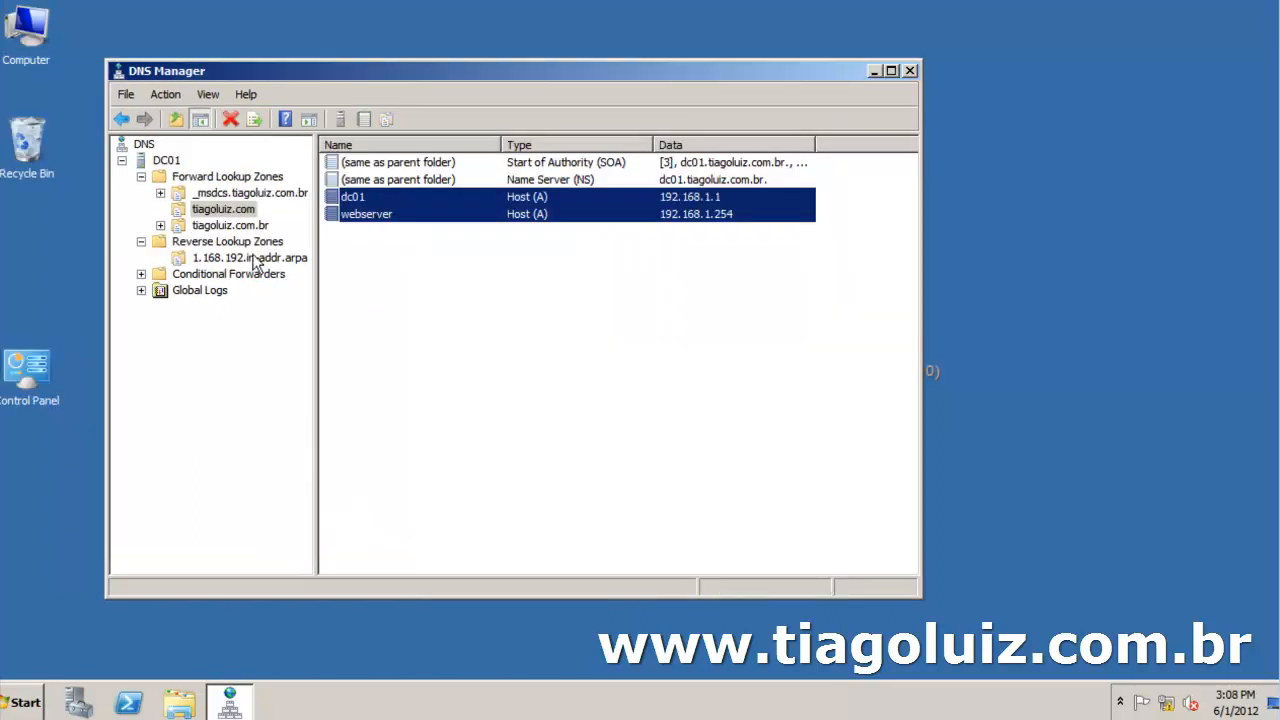
Return to DC01 and check the general properties of the tiagoluiz.com zone
{"action": "left_click", "coordinate": [228, 210]}
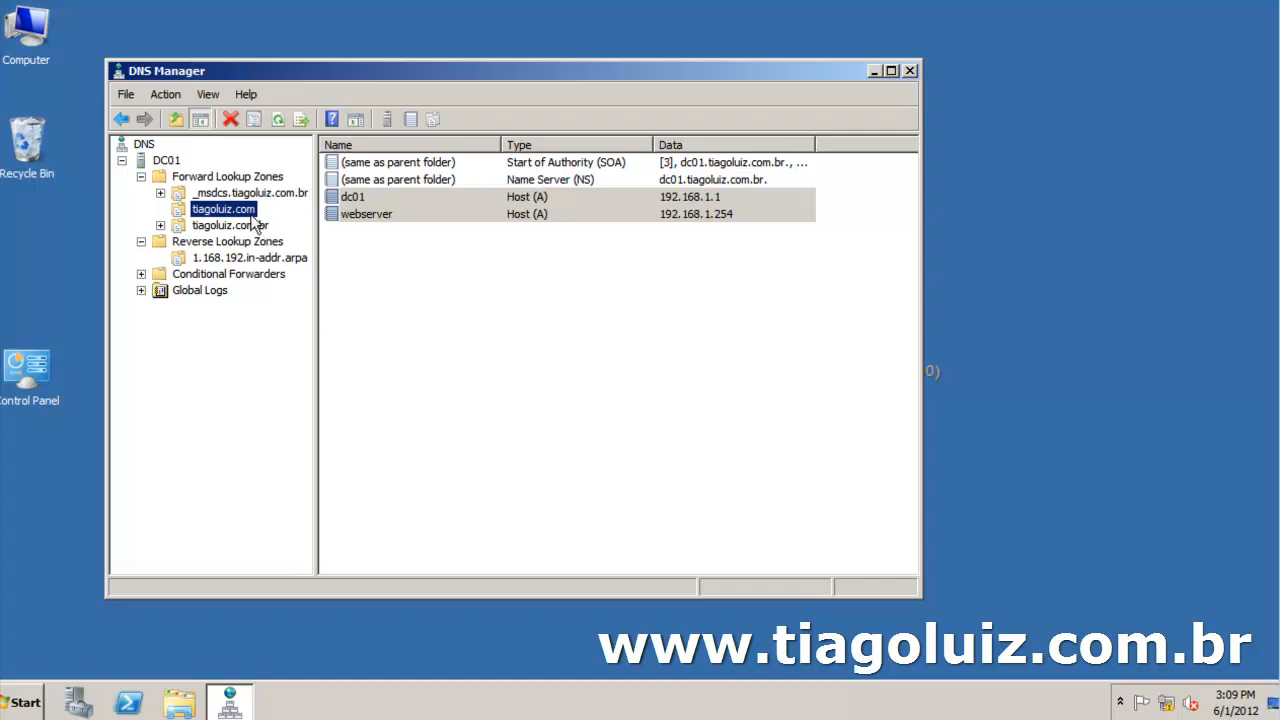
{"action": "left_click", "coordinate": [468, 250]}
{"action": "right_click", "coordinate": [237, 208]}
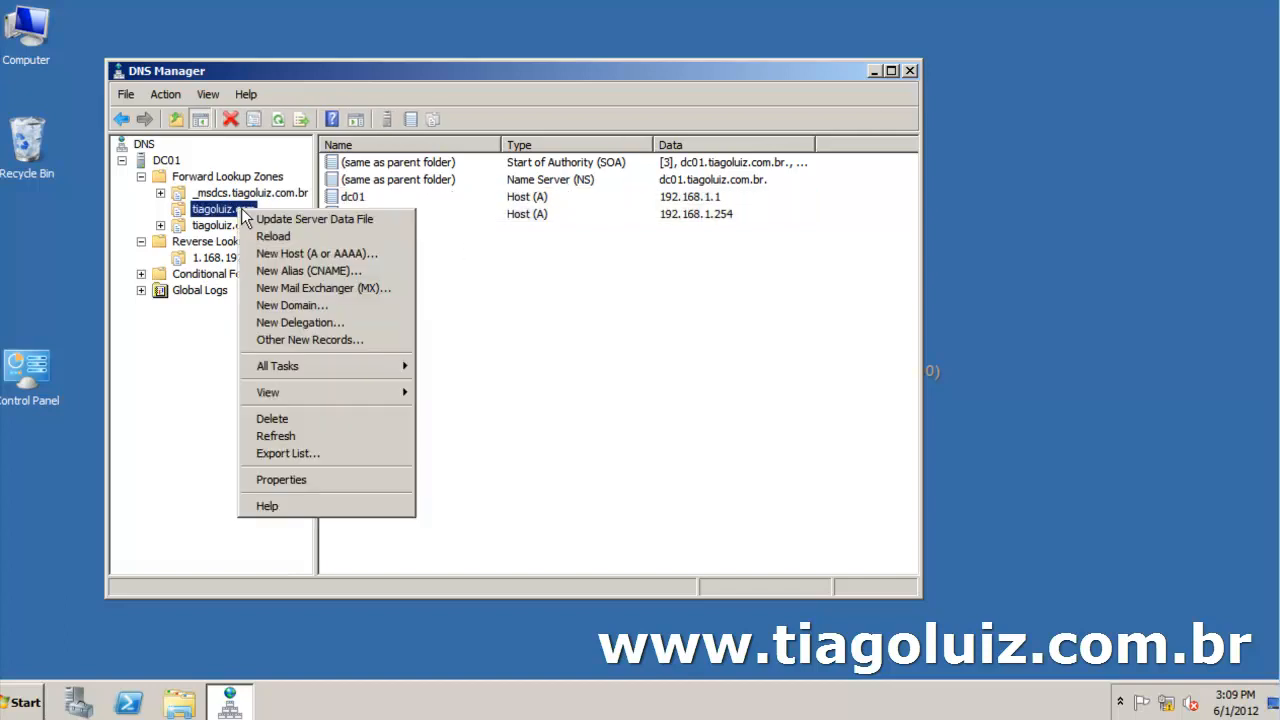
{"action": "left_click", "coordinate": [563, 349]}
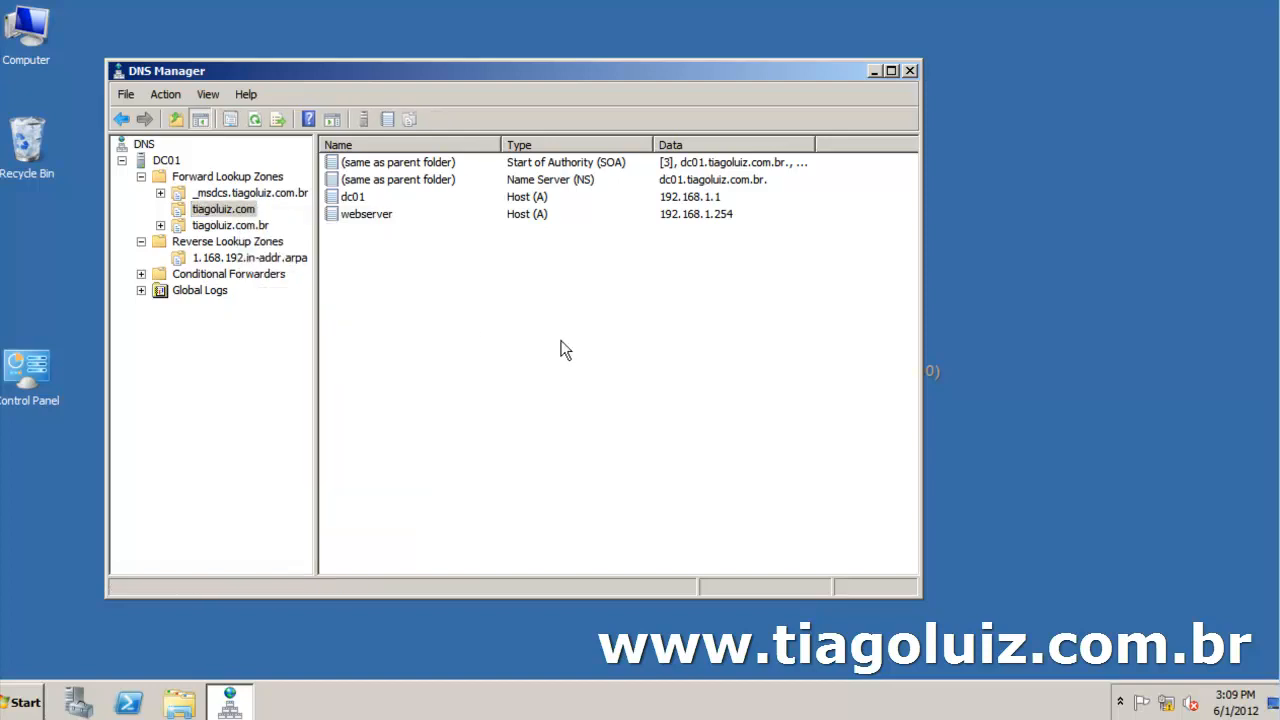
{"action": "left_click", "coordinate": [243, 212]}
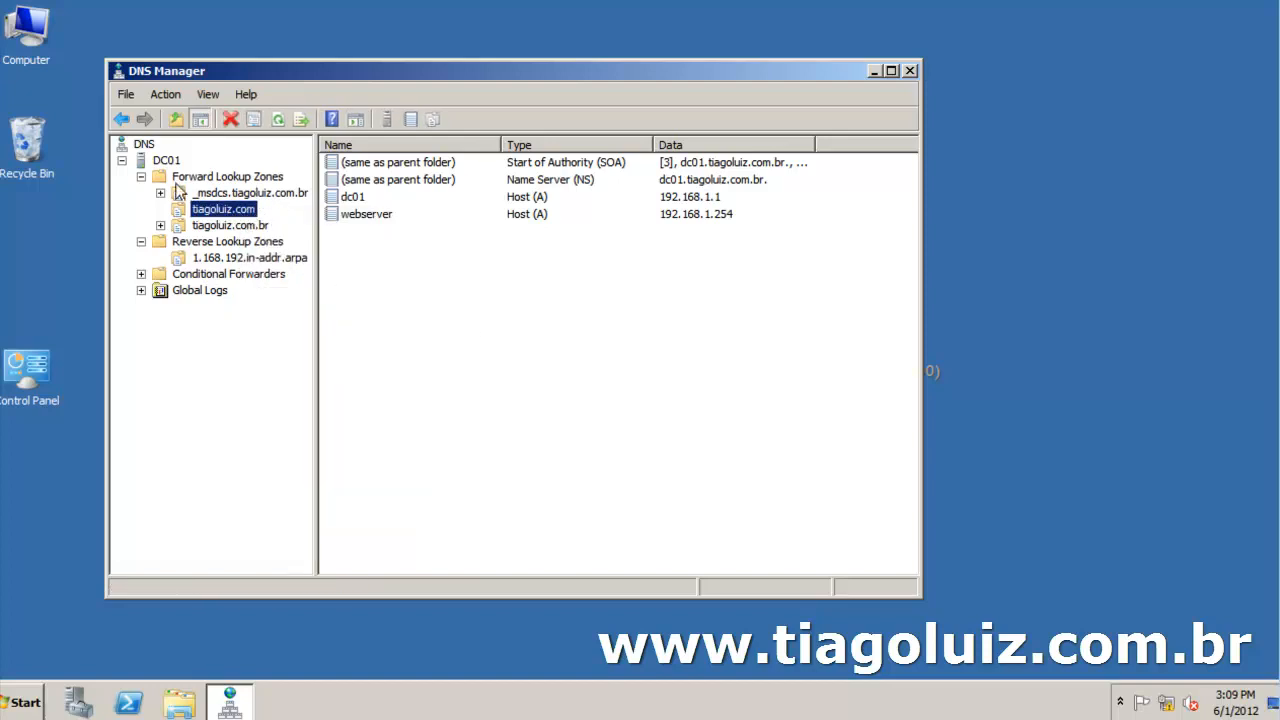
{"action": "right_click", "coordinate": [245, 211]}
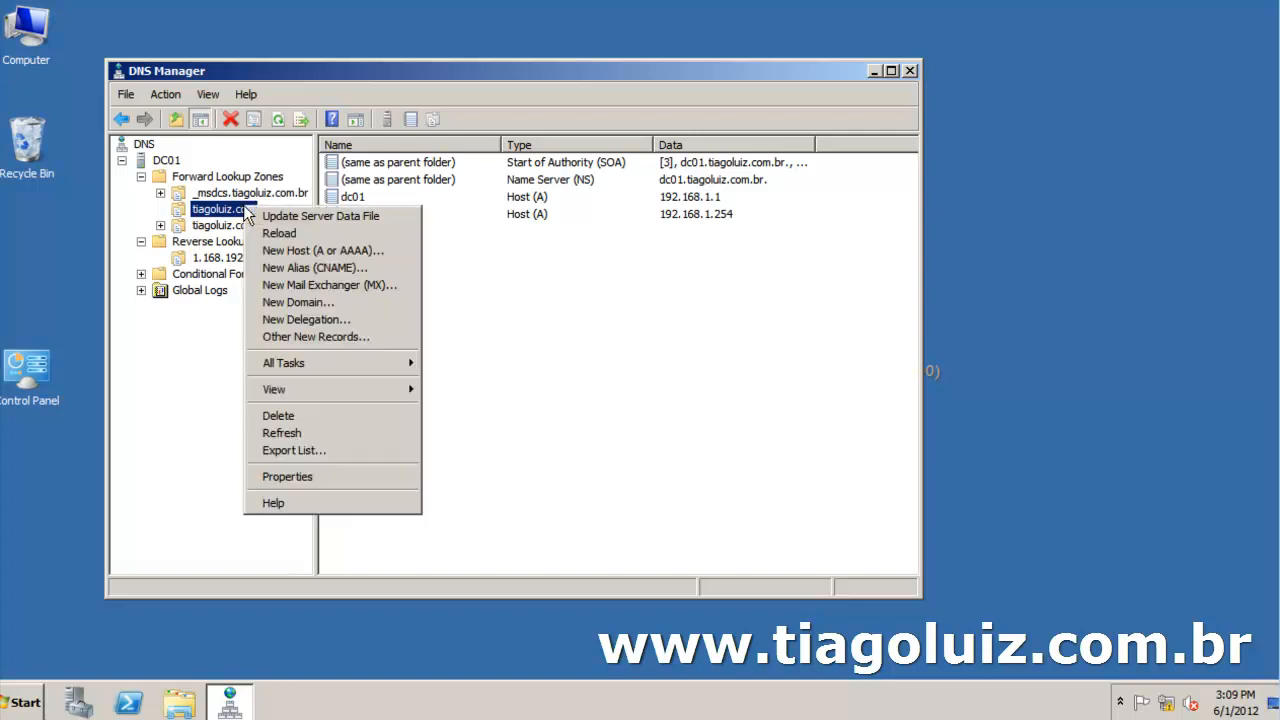
{"action": "left_click", "coordinate": [293, 477]}
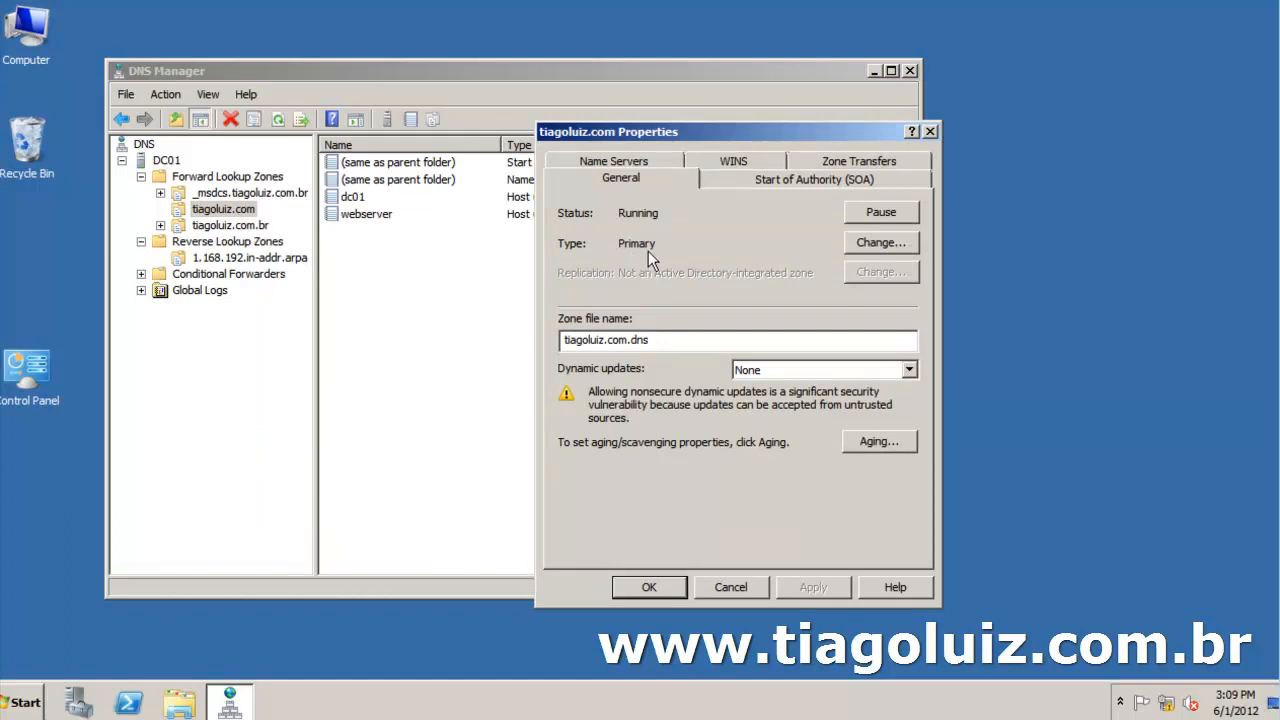
{"action": "key", "text": "Escape"}
{"action": "right_click", "coordinate": [411, 285]}
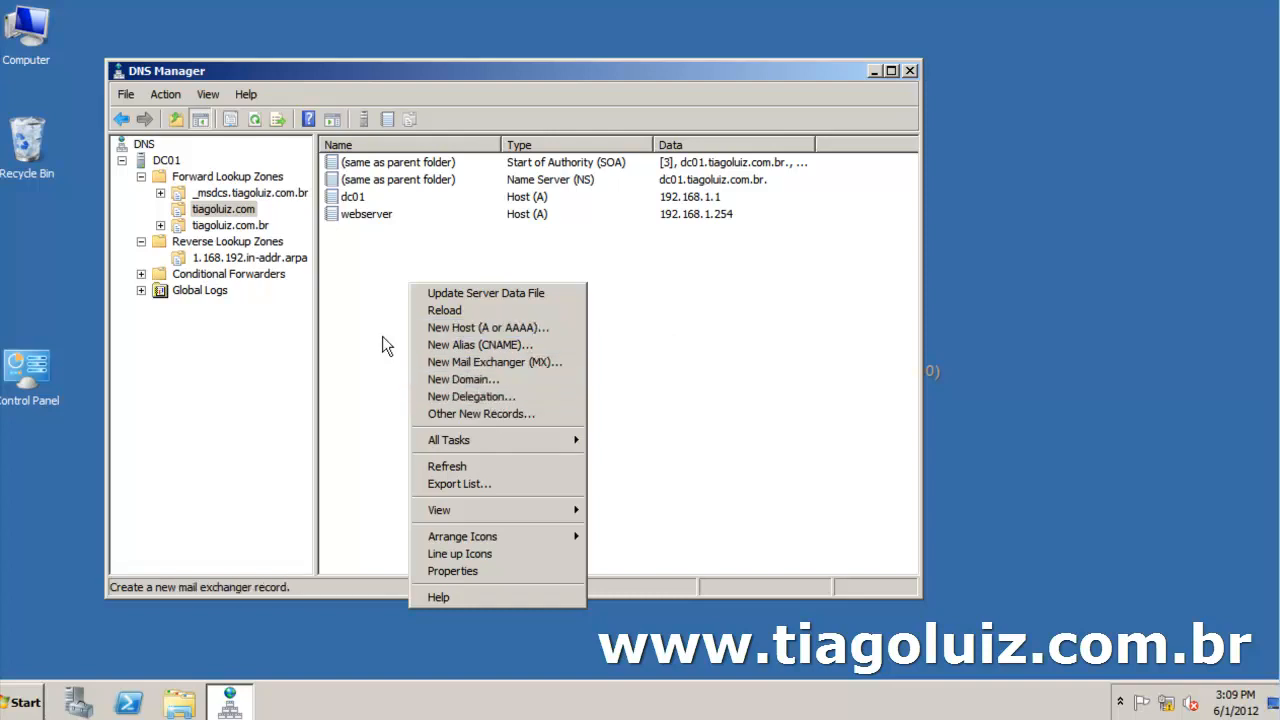
{"action": "left_click", "coordinate": [363, 299]}
Check the zone transfer and name server settings in the tiagoluiz.com zone's properties on DC01
{"action": "right_click", "coordinate": [236, 216]}
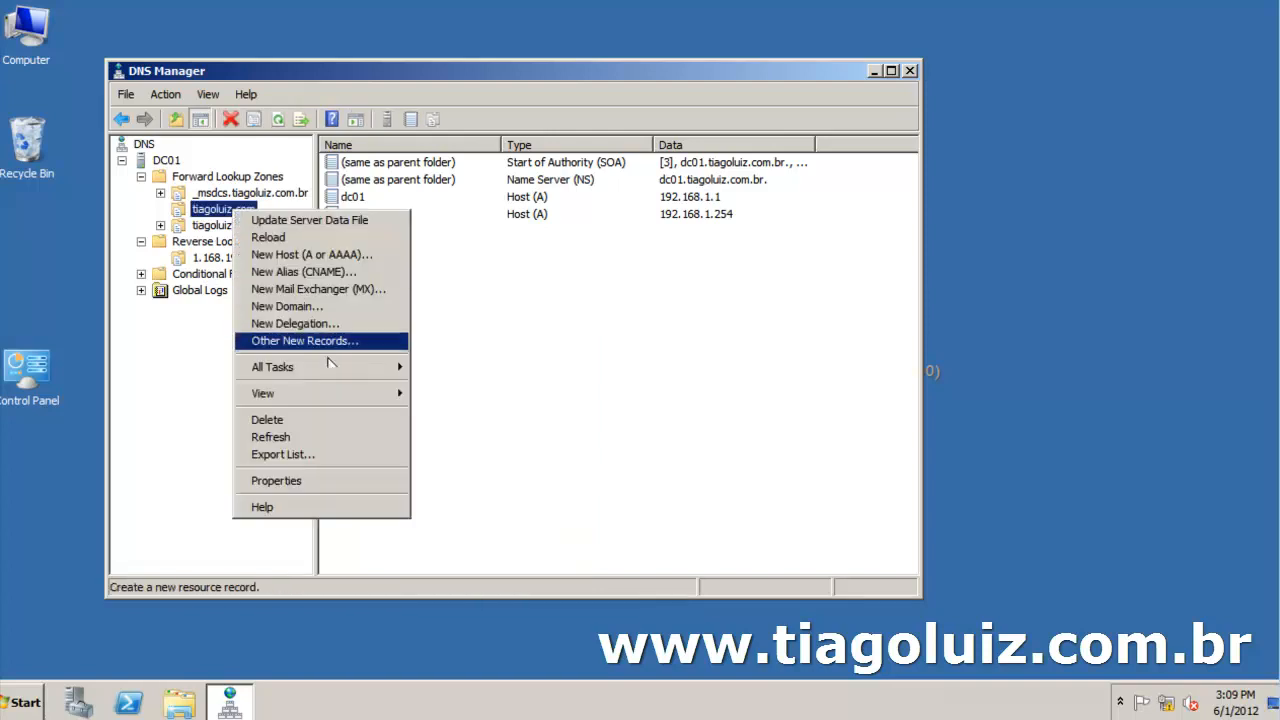
{"action": "left_click", "coordinate": [330, 483]}
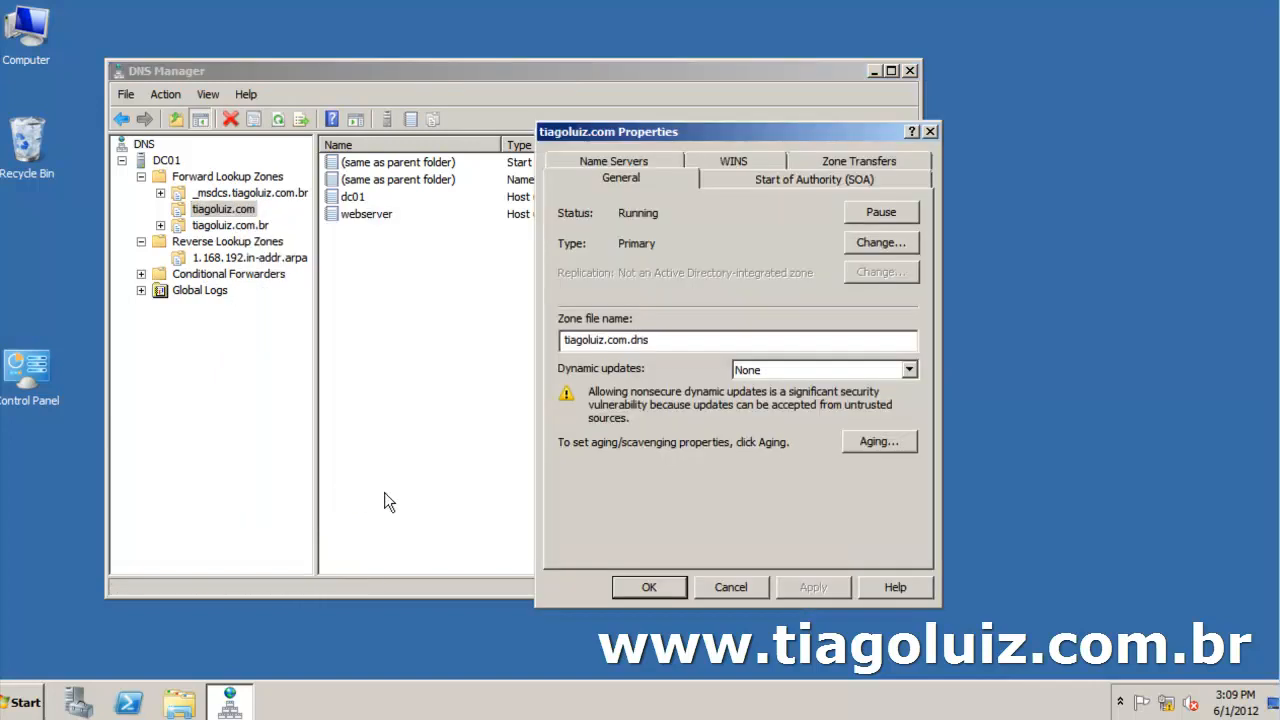
{"action": "left_click", "coordinate": [848, 160]}
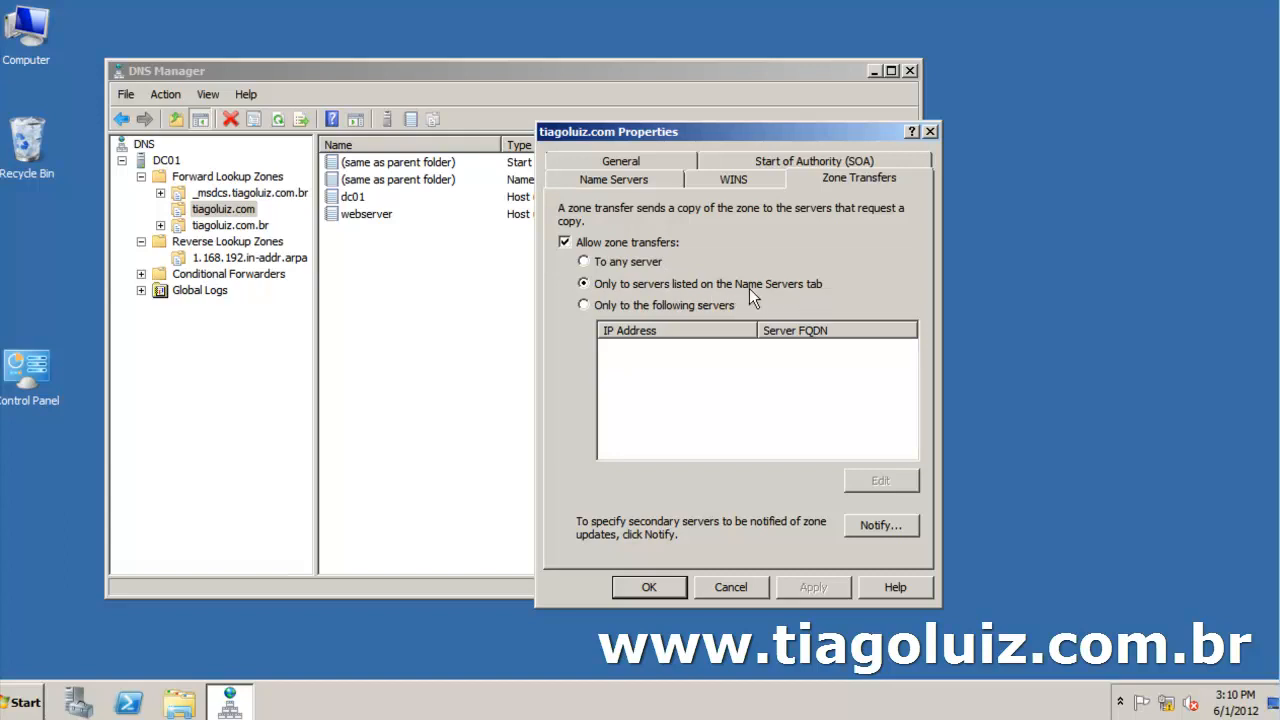
{"action": "left_click", "coordinate": [636, 181]}
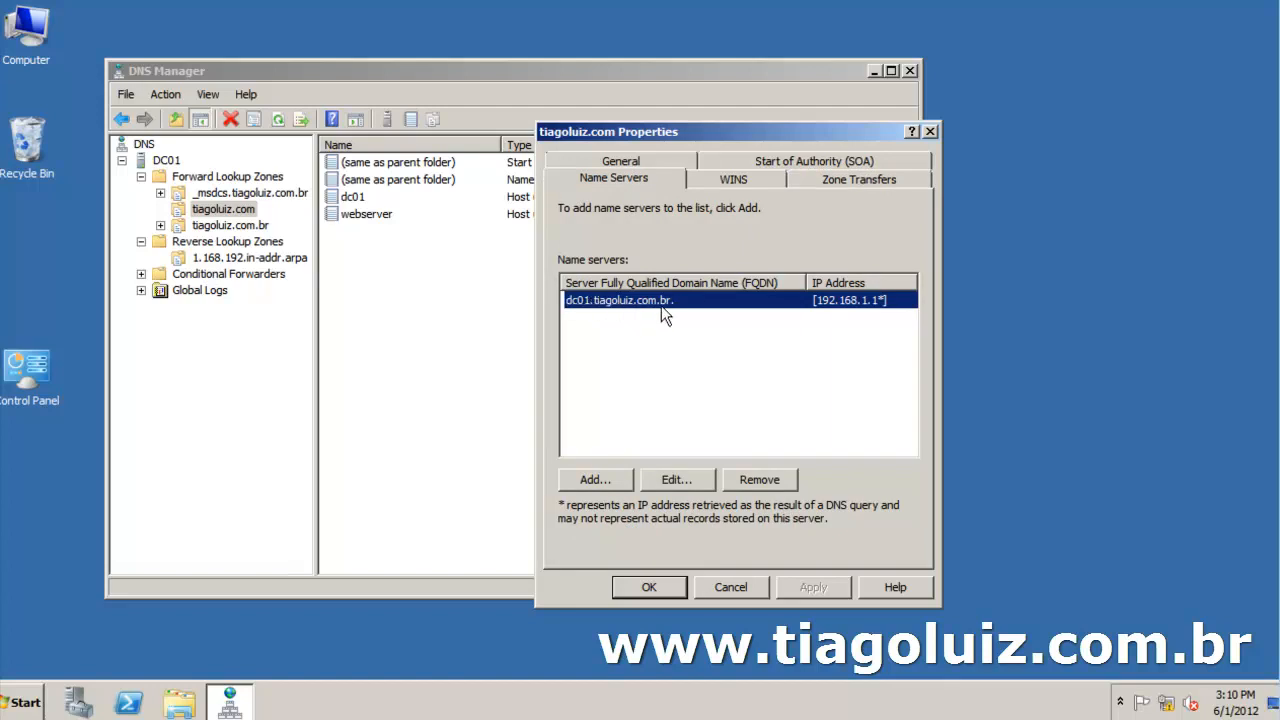
{"action": "left_click", "coordinate": [866, 182]}
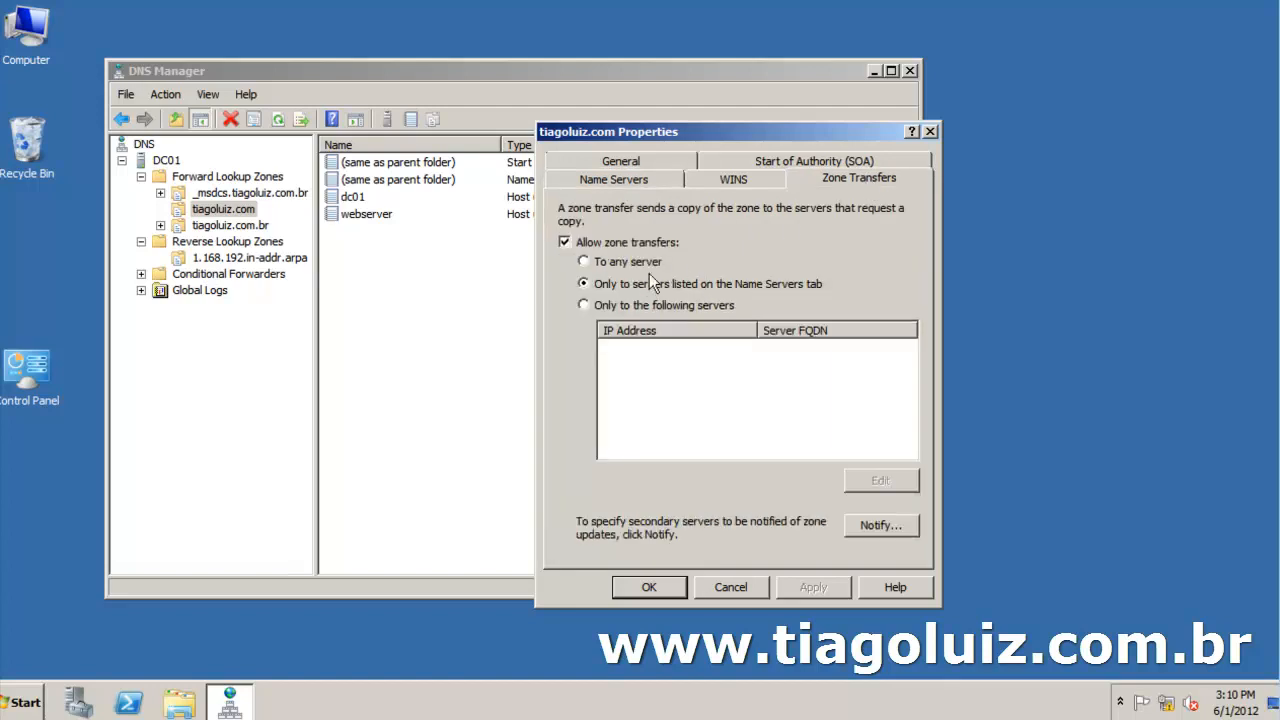
{"action": "left_click", "coordinate": [731, 588]}
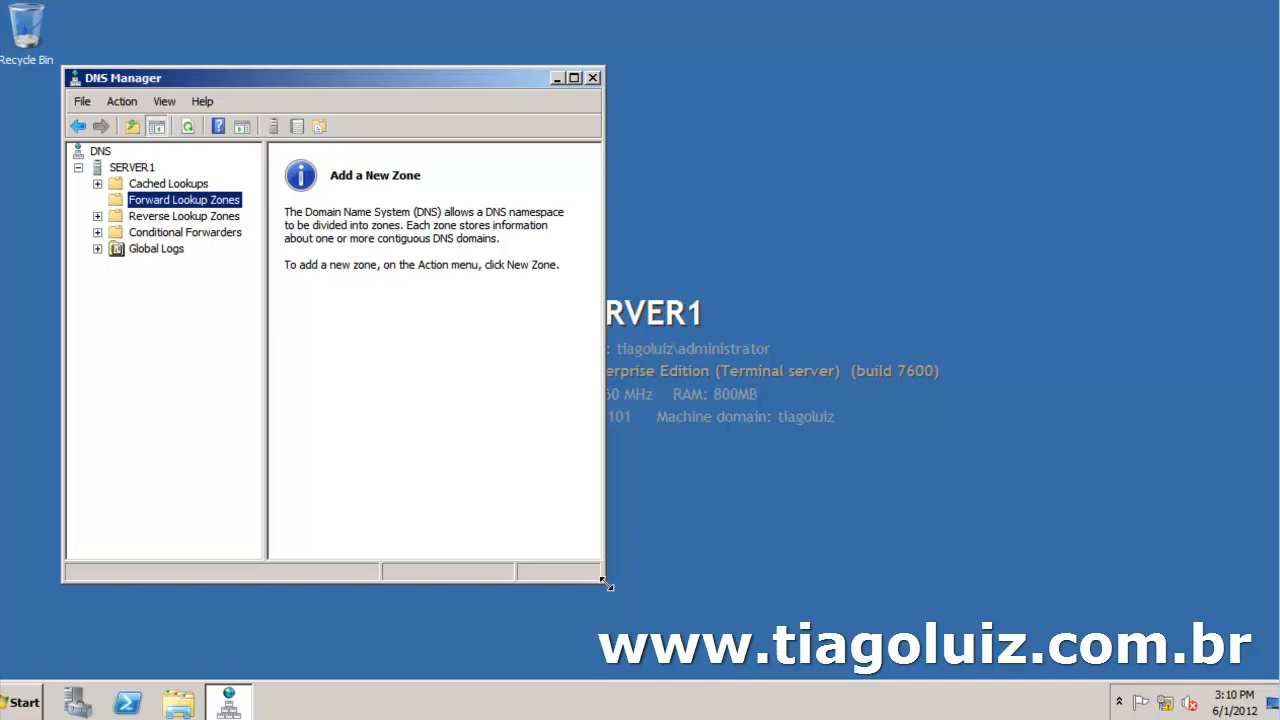
Narrow the DNS Manager window on SERVER1 and start the New Zone Wizard for Forward Lookup Zones, continuing to the zone type choice
{"action": "left_click_drag", "start_coordinate": [607, 586], "coordinate": [493, 646]}
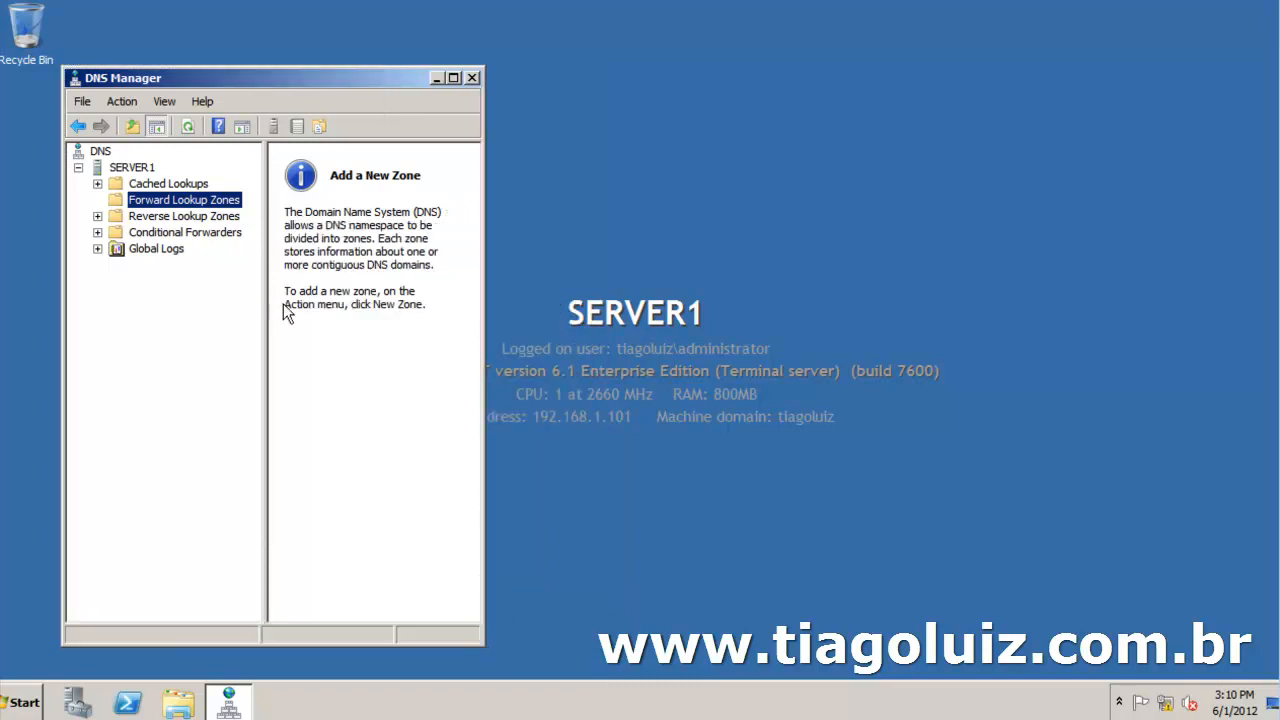
{"action": "right_click", "coordinate": [166, 201]}
{"action": "left_click", "coordinate": [150, 201]}
{"action": "right_click", "coordinate": [195, 199]}
{"action": "left_click", "coordinate": [235, 209]}
{"action": "left_click", "coordinate": [435, 449]}
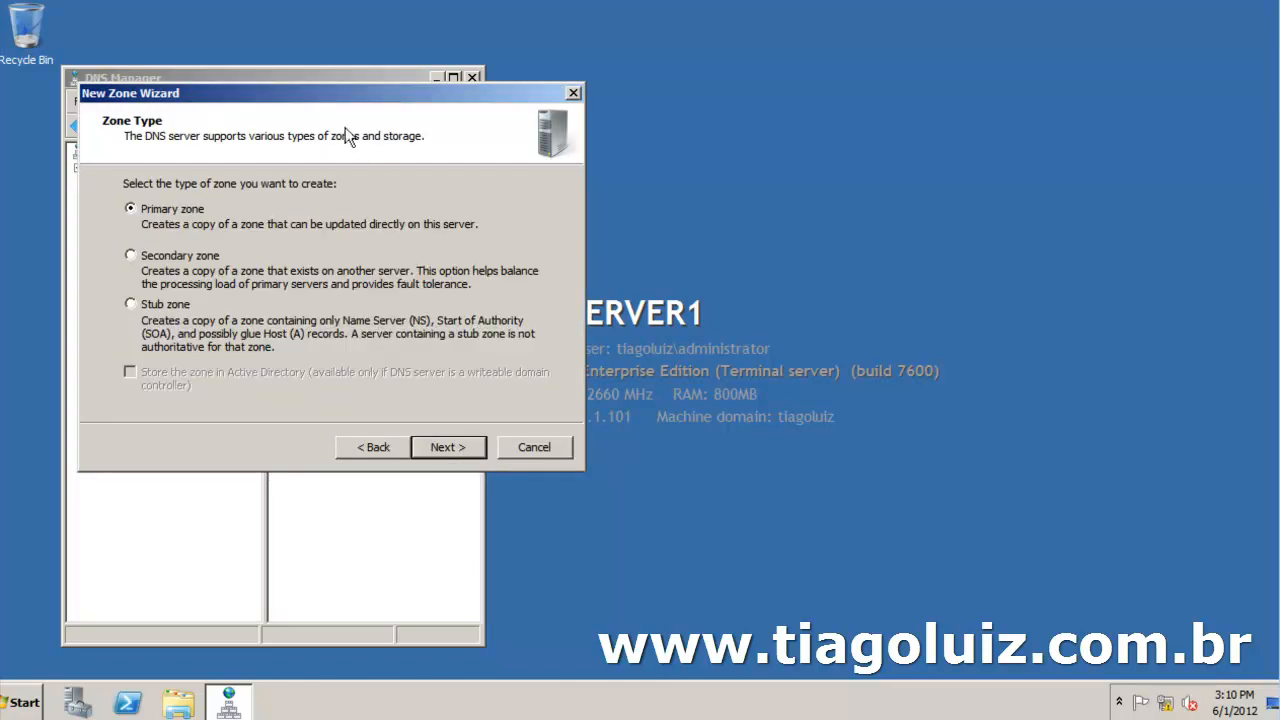
Move the wizard clear of the DNS Manager window and choose Secondary zone as the zone type
{"action": "left_click_drag", "start_coordinate": [350, 98], "coordinate": [1009, 114]}
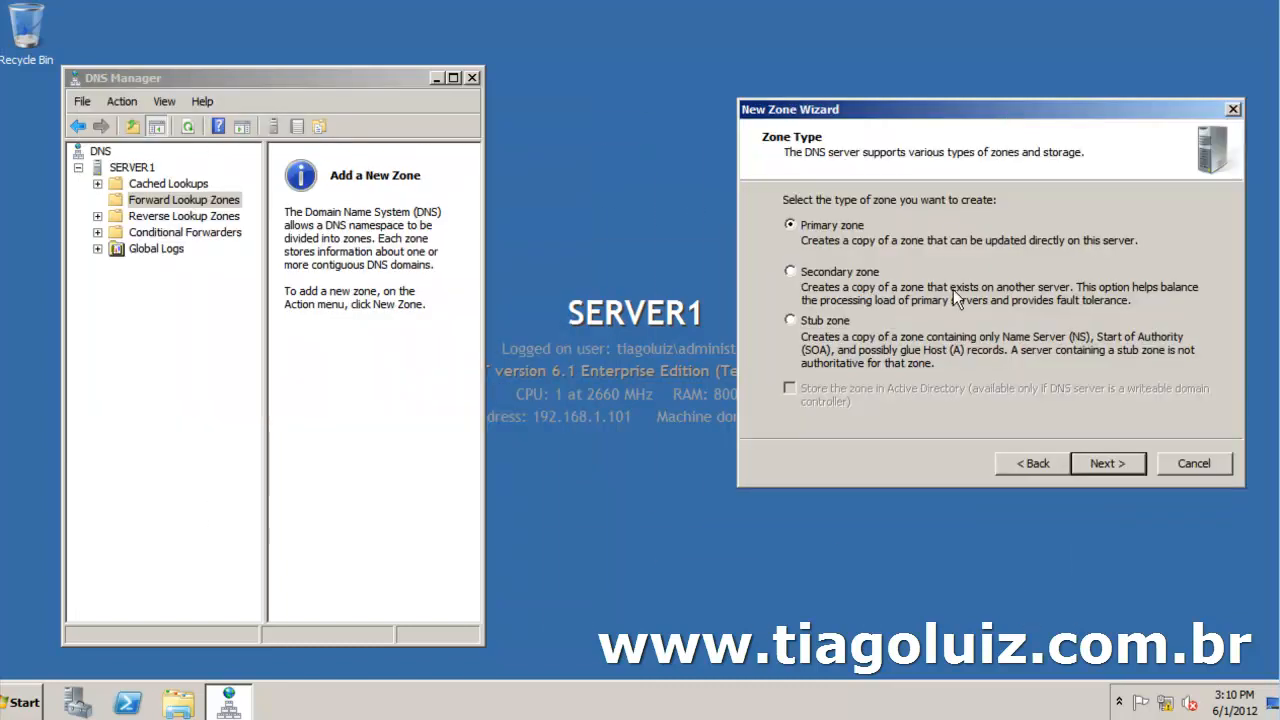
{"action": "left_click", "coordinate": [803, 274]}
{"action": "left_click", "coordinate": [1119, 464]}
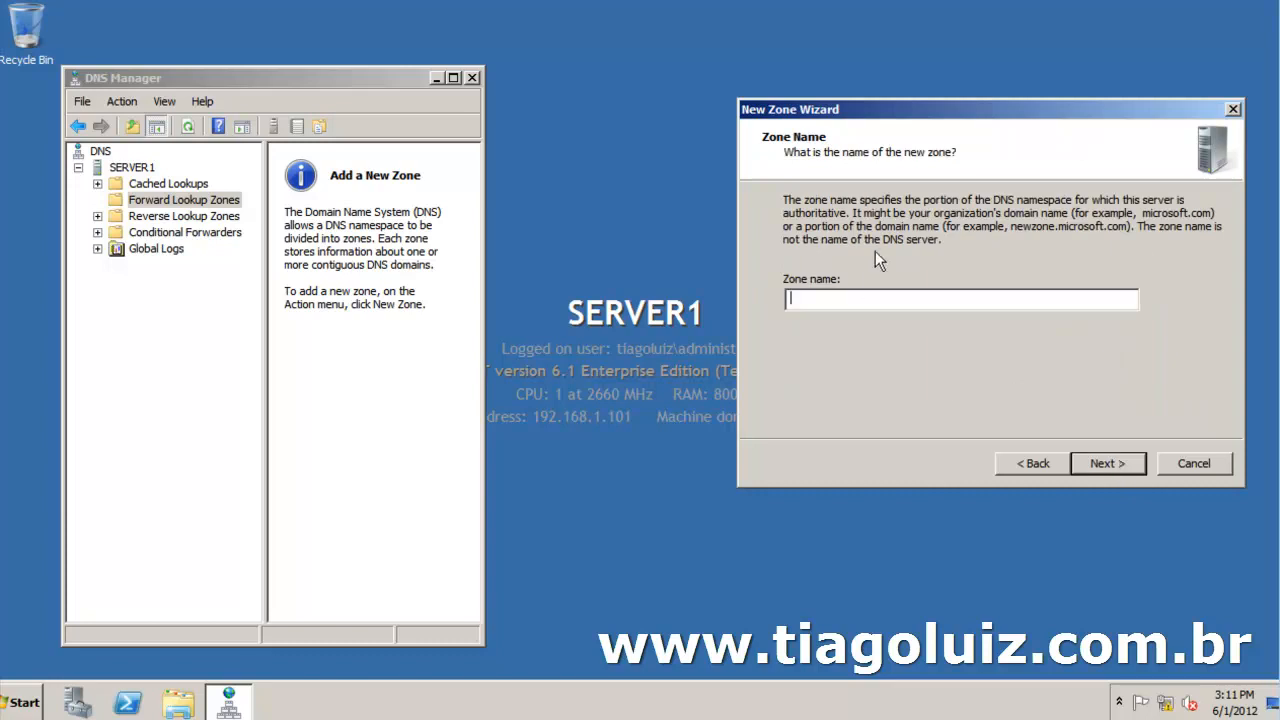
Name the new zone tiagoluiz.com to match the primary zone on DC01, and proceed to the master DNS servers
{"action": "type", "text": "tiagoluiz"}
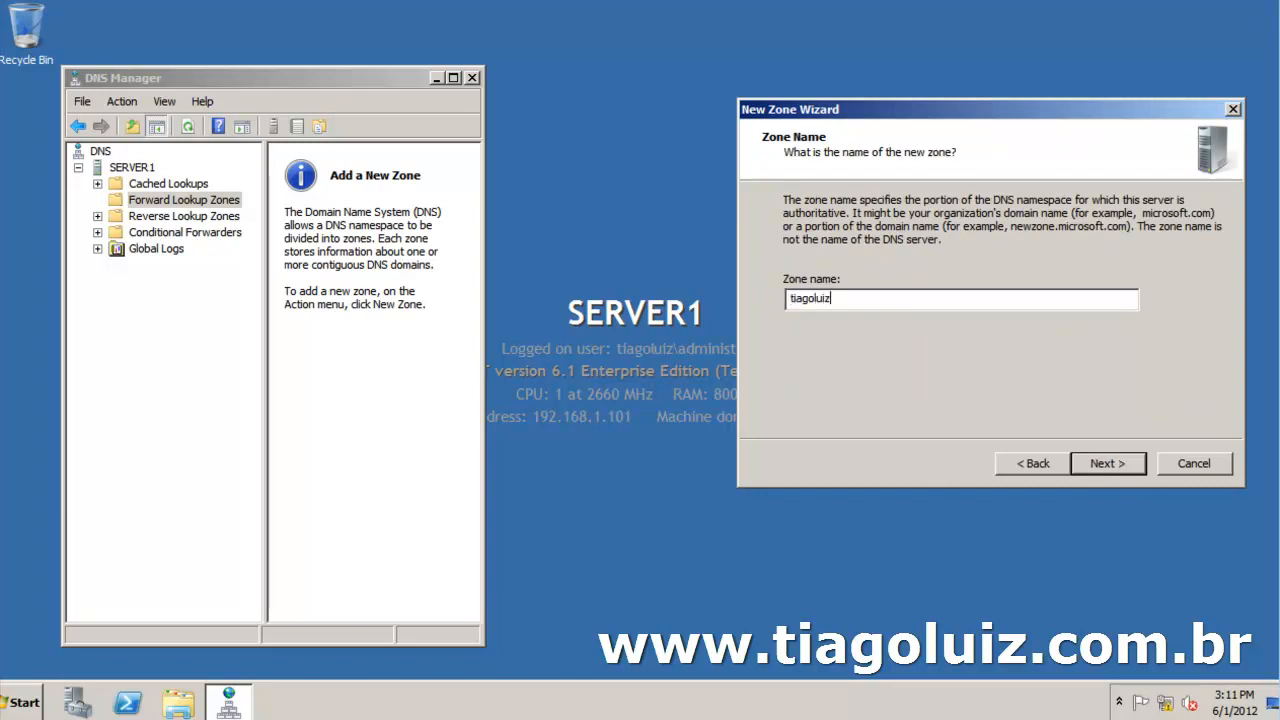
{"action": "type", "text": ".com"}
{"action": "left_click_drag", "start_coordinate": [887, 298], "coordinate": [778, 300]}
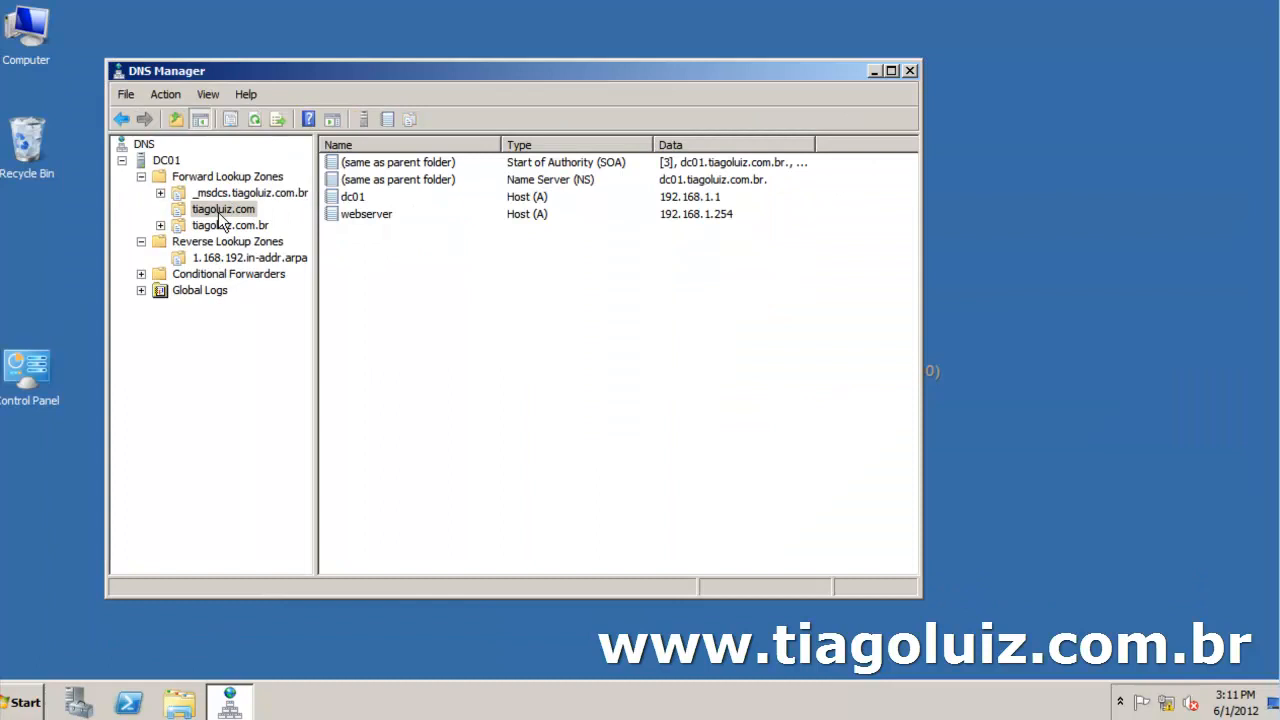
{"action": "left_click", "coordinate": [222, 212]}
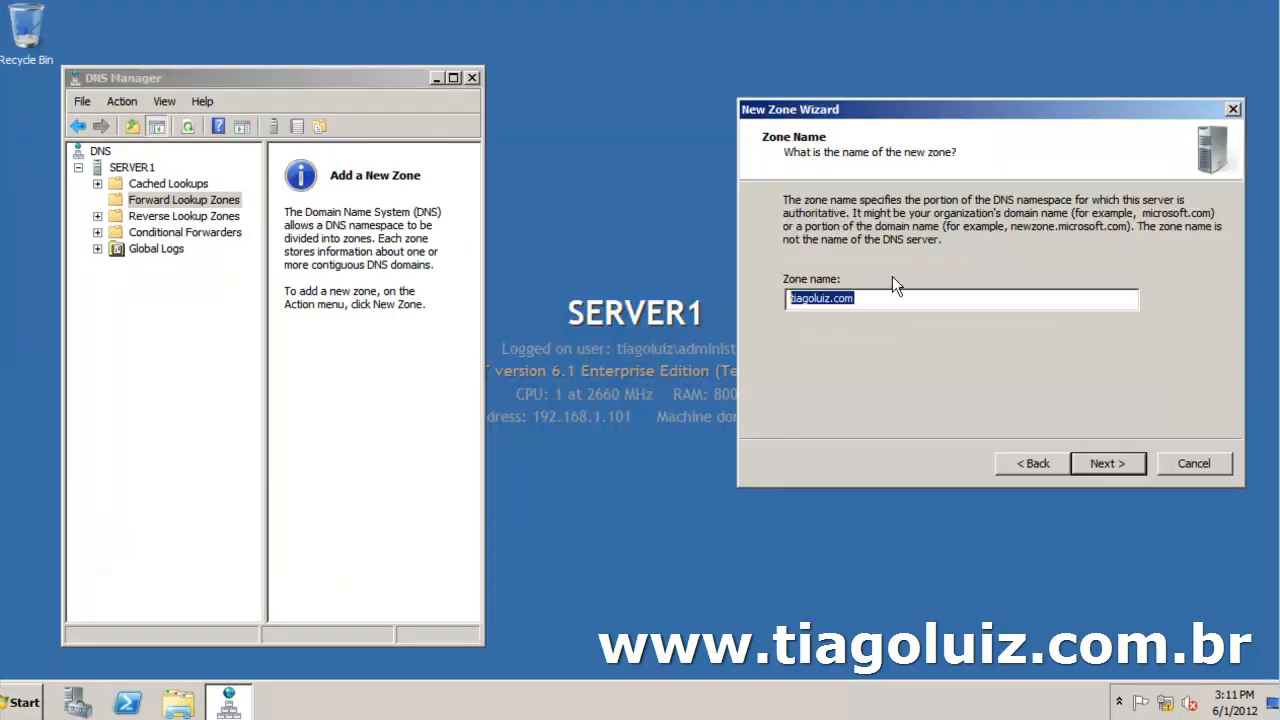
{"action": "left_click", "coordinate": [929, 295]}
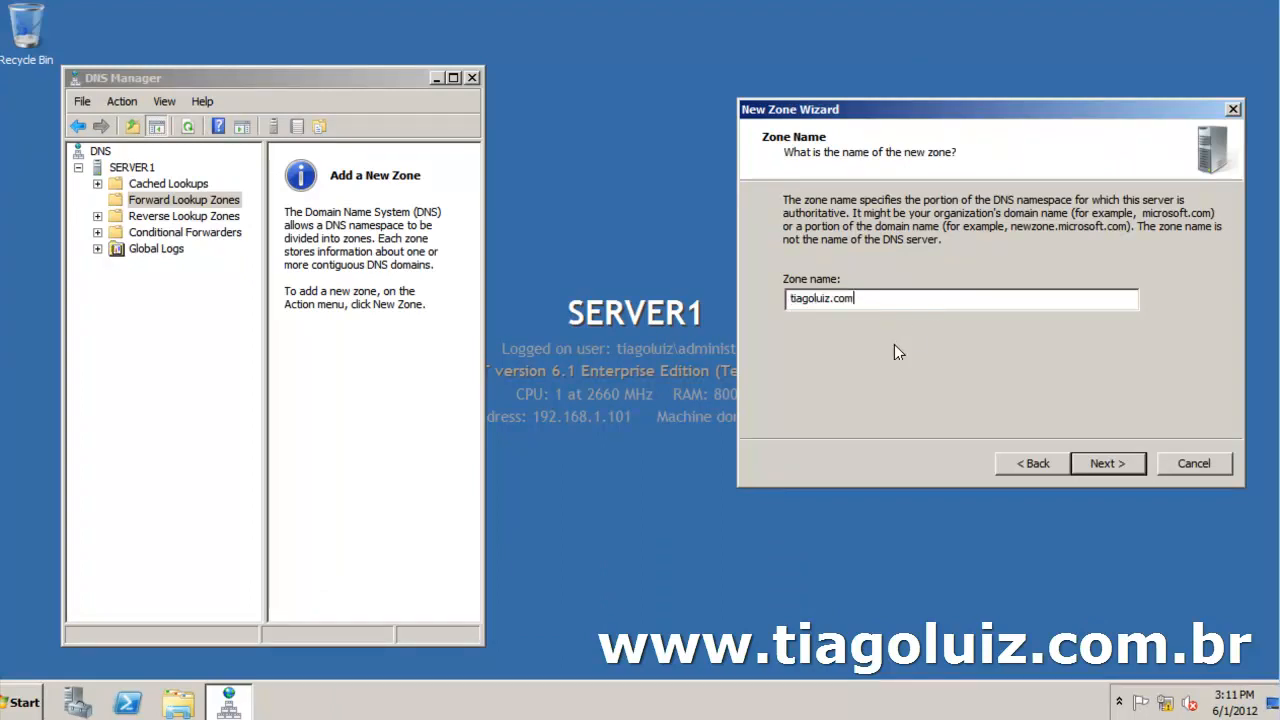
{"action": "left_click", "coordinate": [1107, 463]}
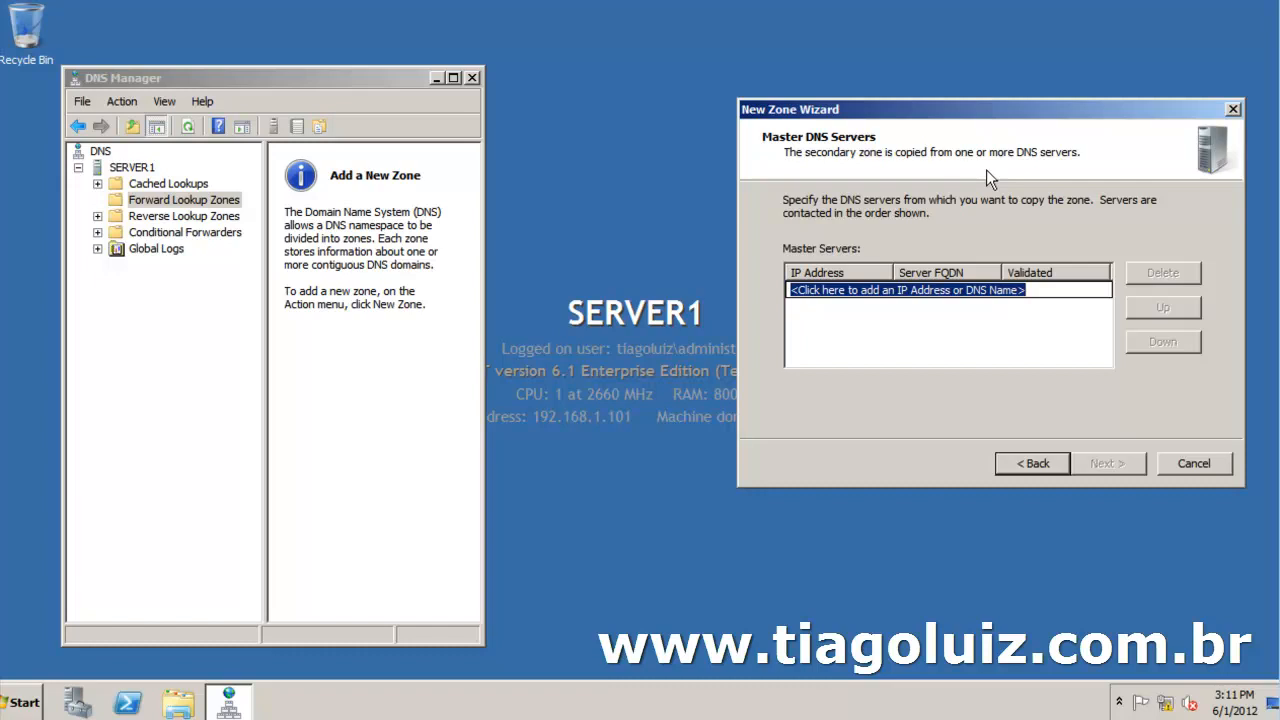
Add 192.168.1.1 as the master DNS server from which the secondary zone is copied
{"action": "type", "text": "192"}
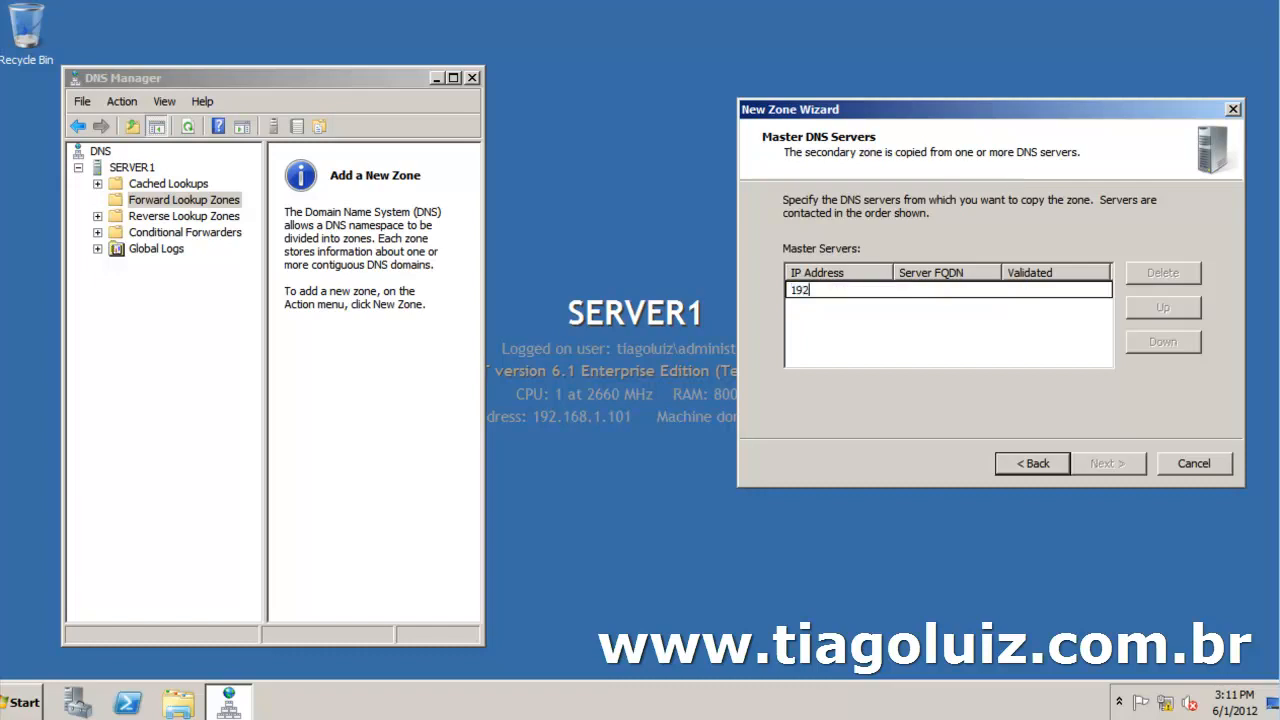
{"action": "type", "text": ".168.1.1."}
{"action": "key", "text": "BackSpace"}
{"action": "key", "text": "Return"}
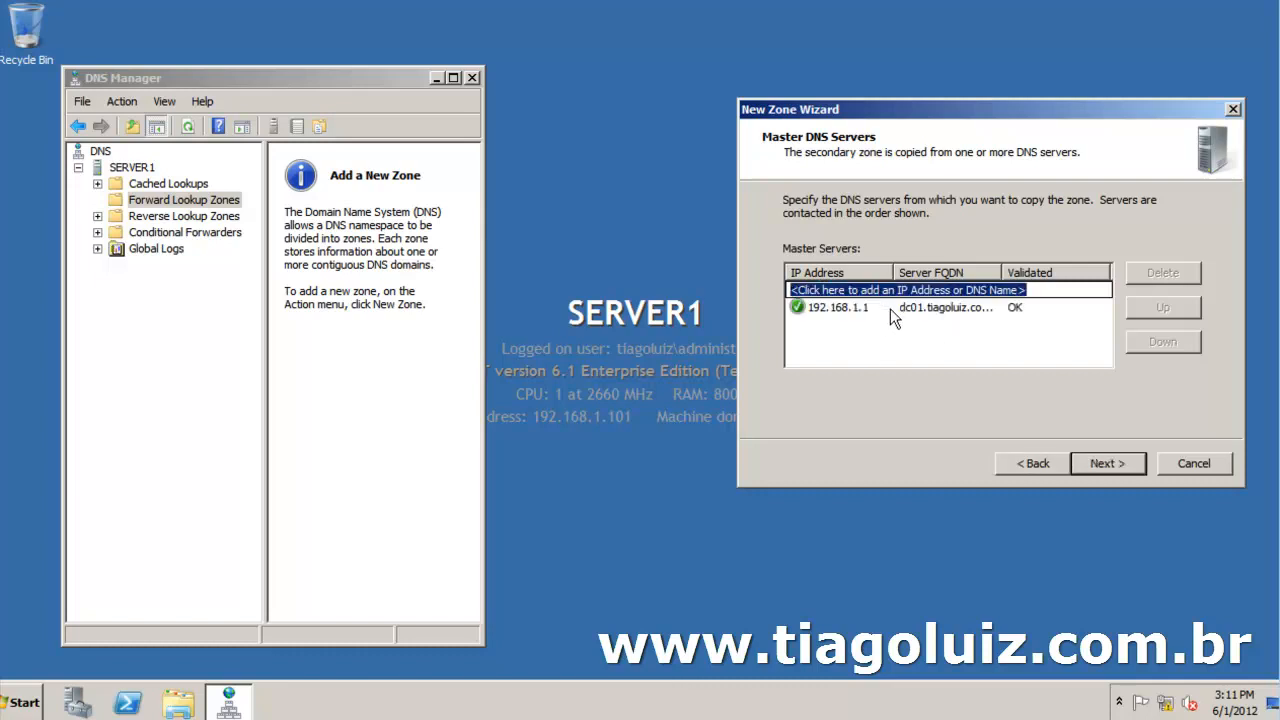
{"action": "left_click", "coordinate": [946, 313]}
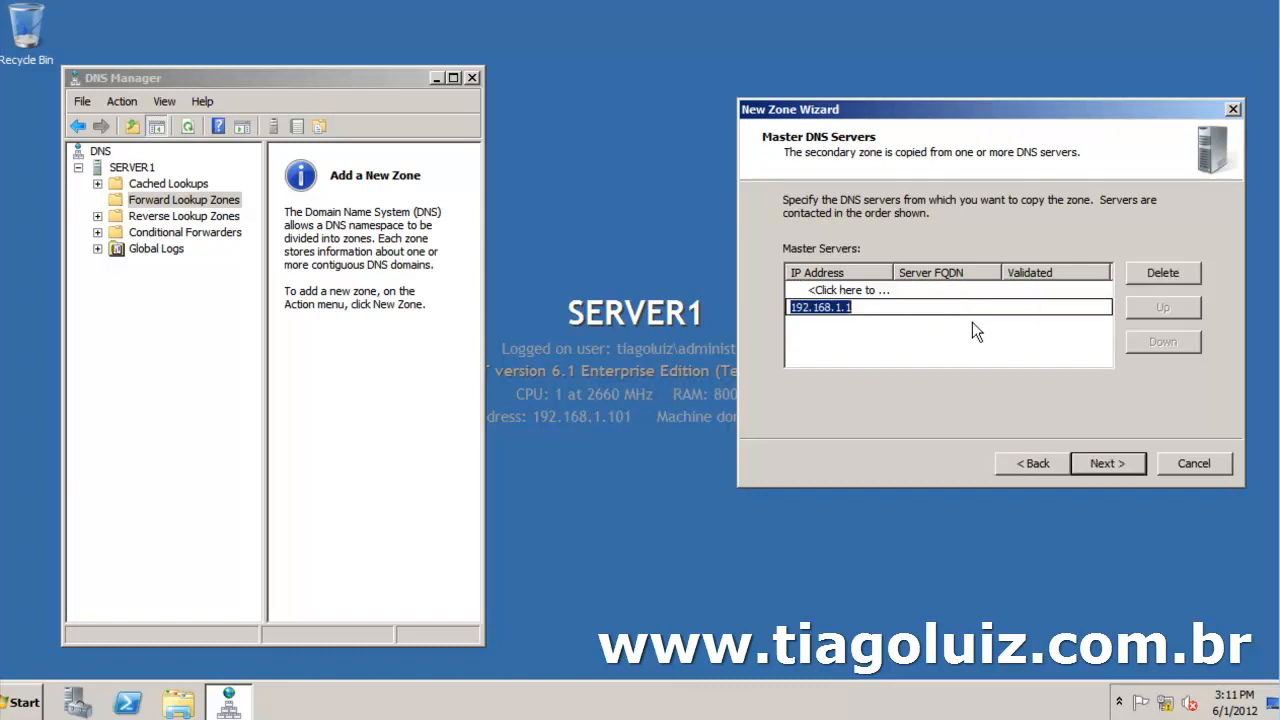
{"action": "left_click", "coordinate": [884, 331]}
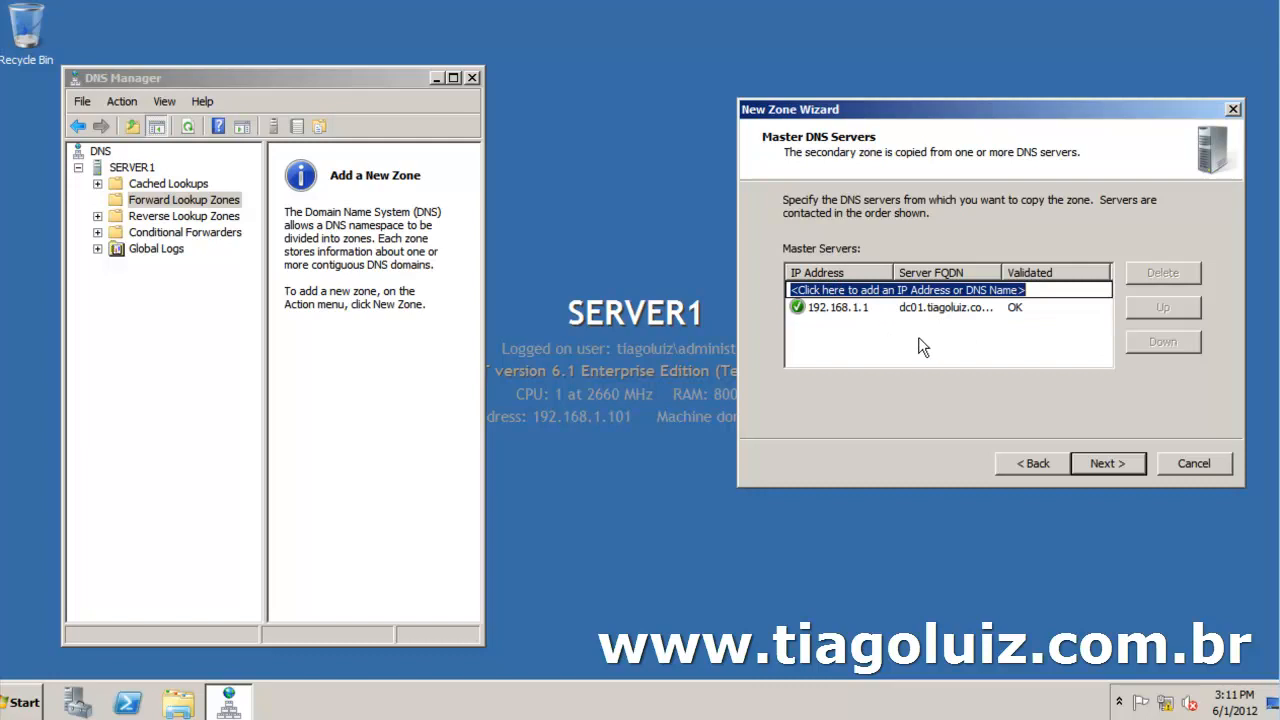
Finish creating the secondary zone, widen the DNS Manager window on SERVER1 and open the tiagoluiz.com zone
{"action": "left_click", "coordinate": [1109, 464]}
{"action": "left_click", "coordinate": [1109, 464]}
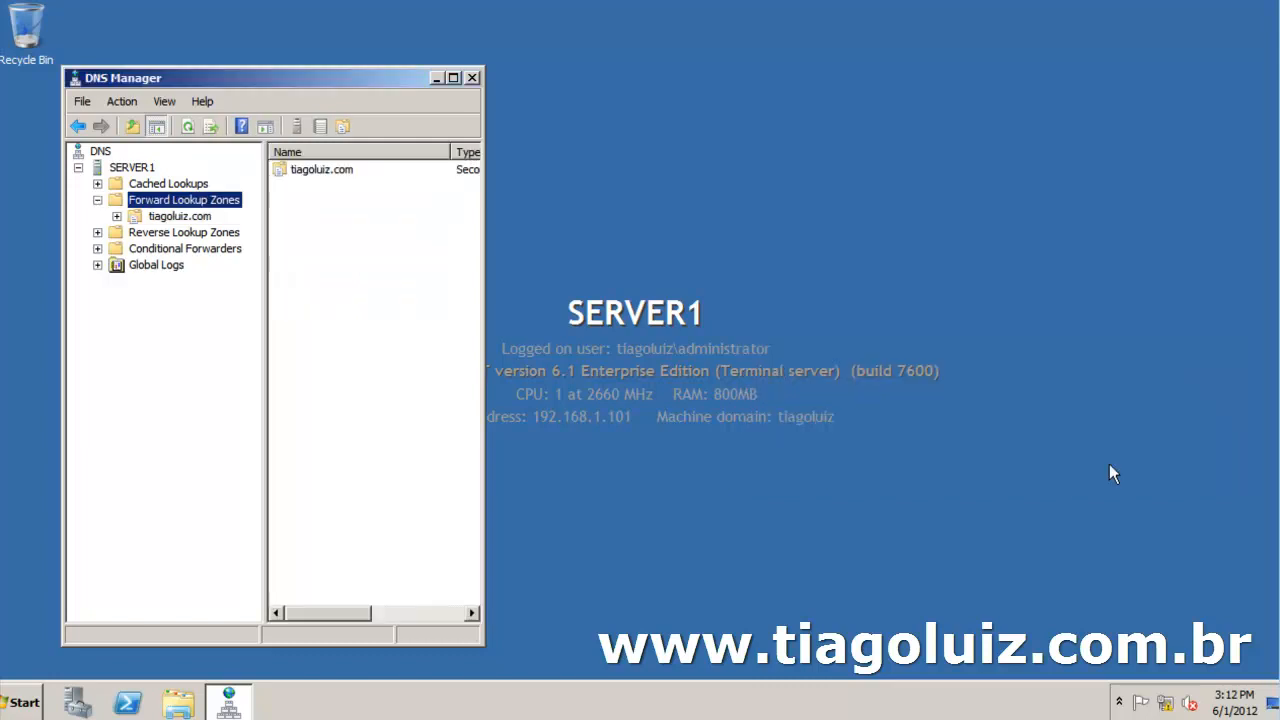
{"action": "left_click_drag", "start_coordinate": [483, 195], "coordinate": [889, 194]}
{"action": "left_click", "coordinate": [179, 216]}
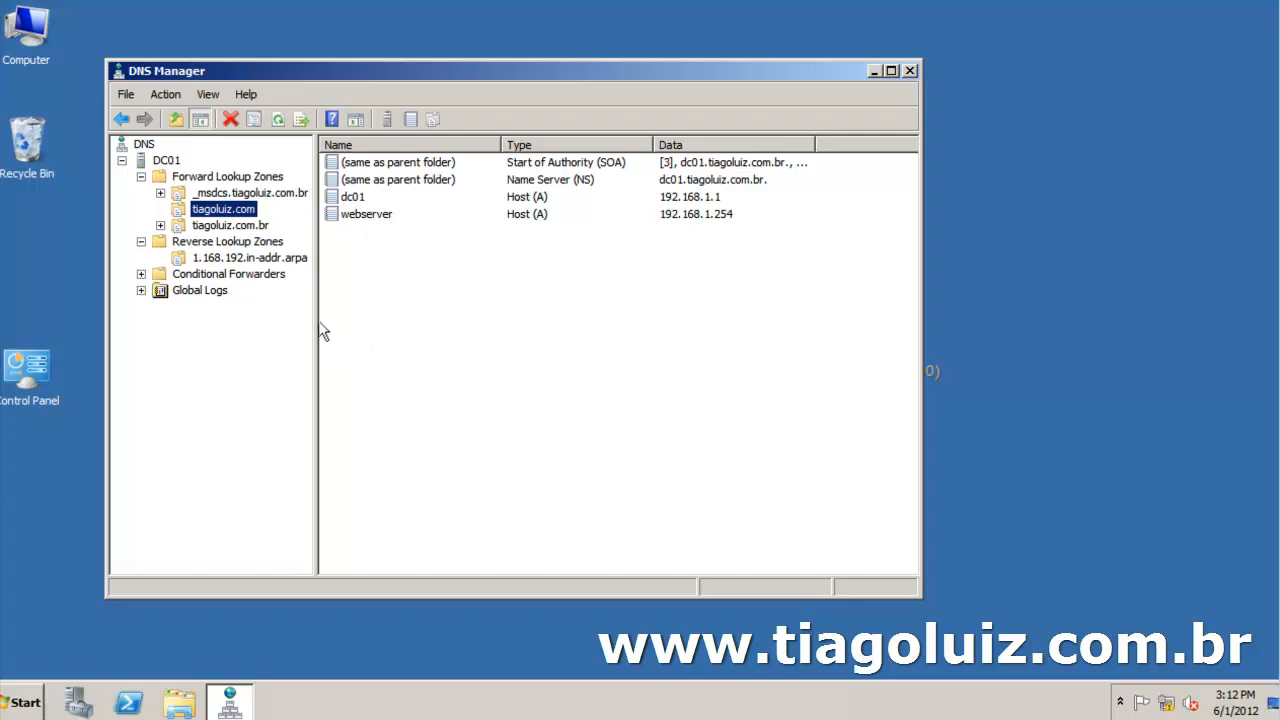
On DC01, open the tiagoluiz.com zone properties and allow zone transfers only to servers listed as name servers
{"action": "right_click", "coordinate": [220, 212]}
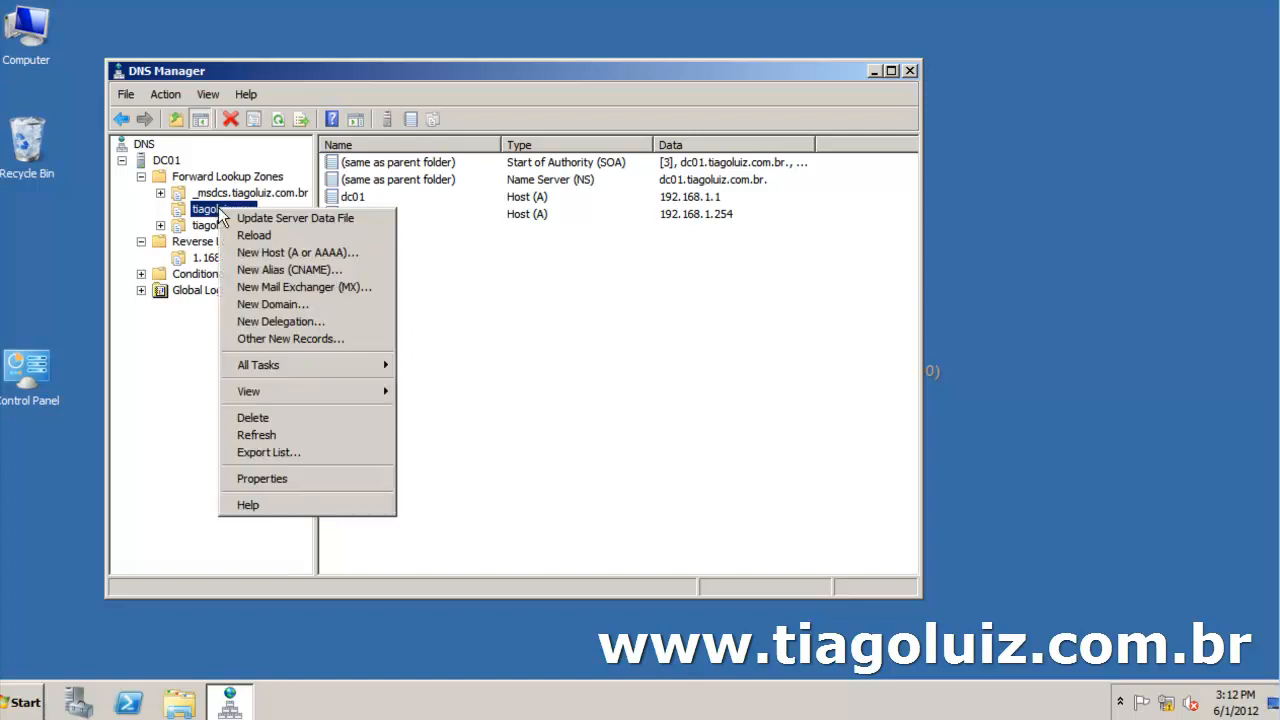
{"action": "left_click", "coordinate": [300, 478]}
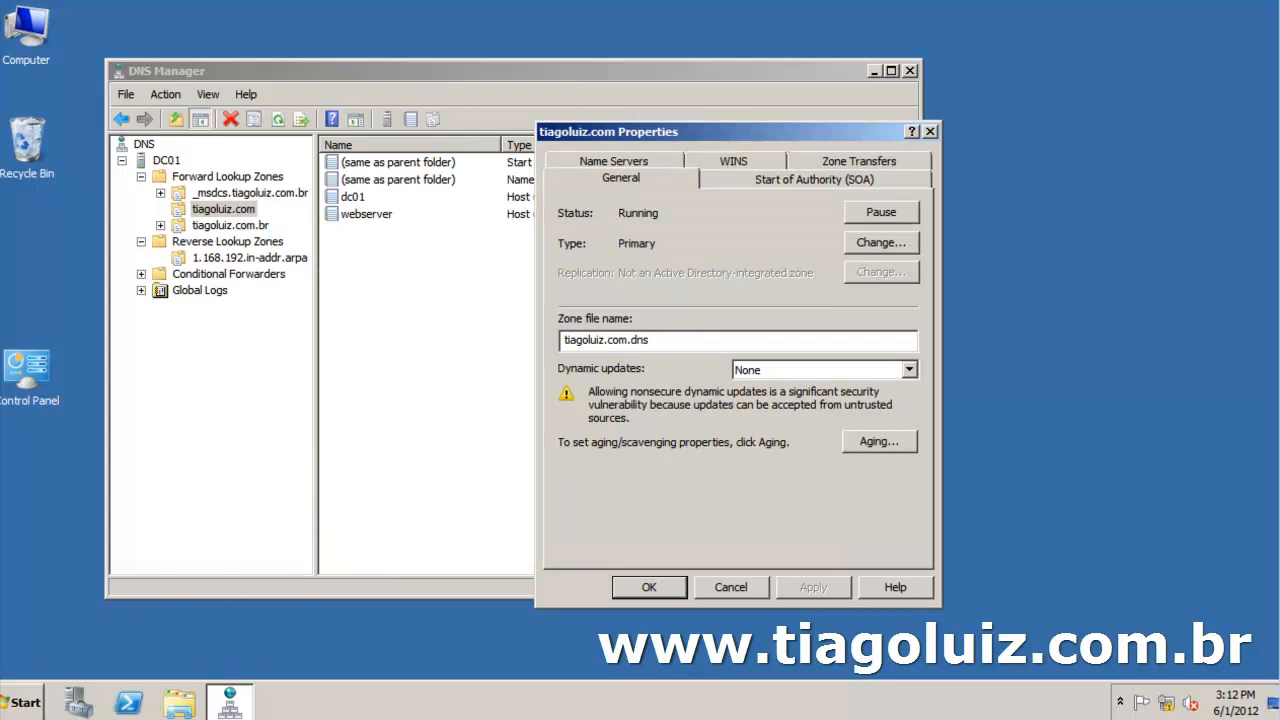
{"action": "left_click", "coordinate": [856, 168]}
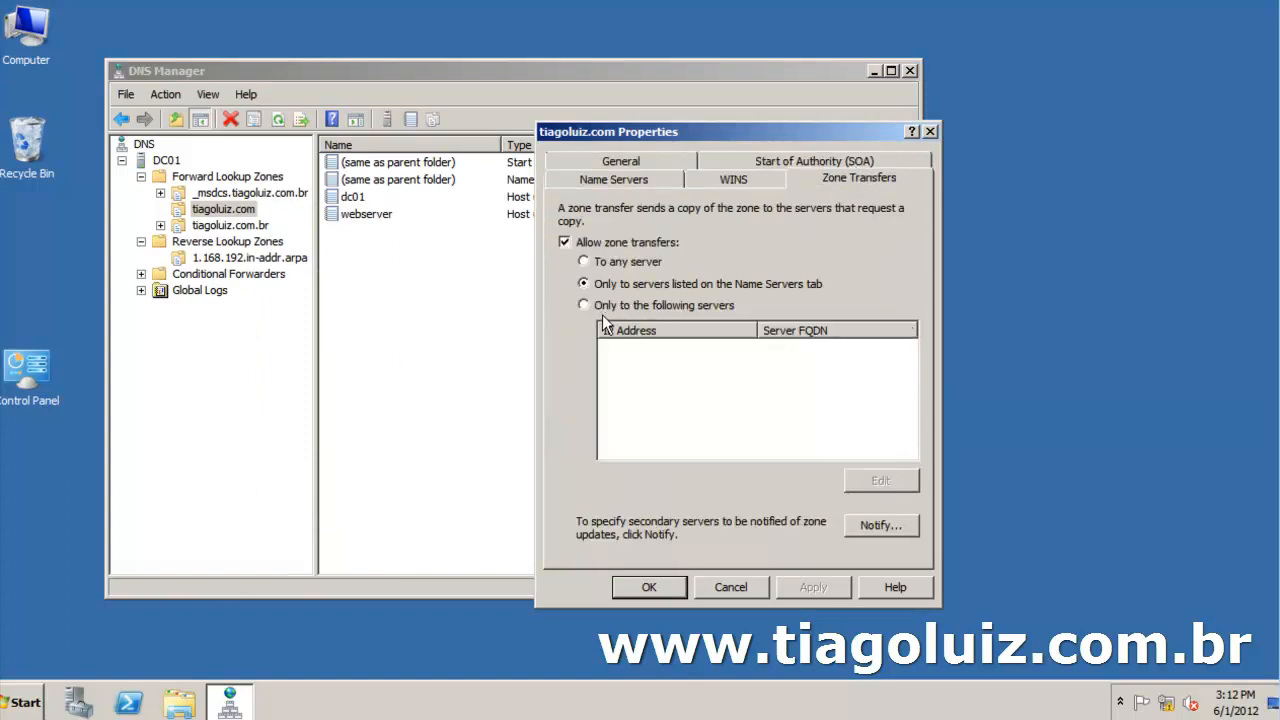
{"action": "left_click", "coordinate": [586, 262]}
{"action": "left_click", "coordinate": [634, 180]}
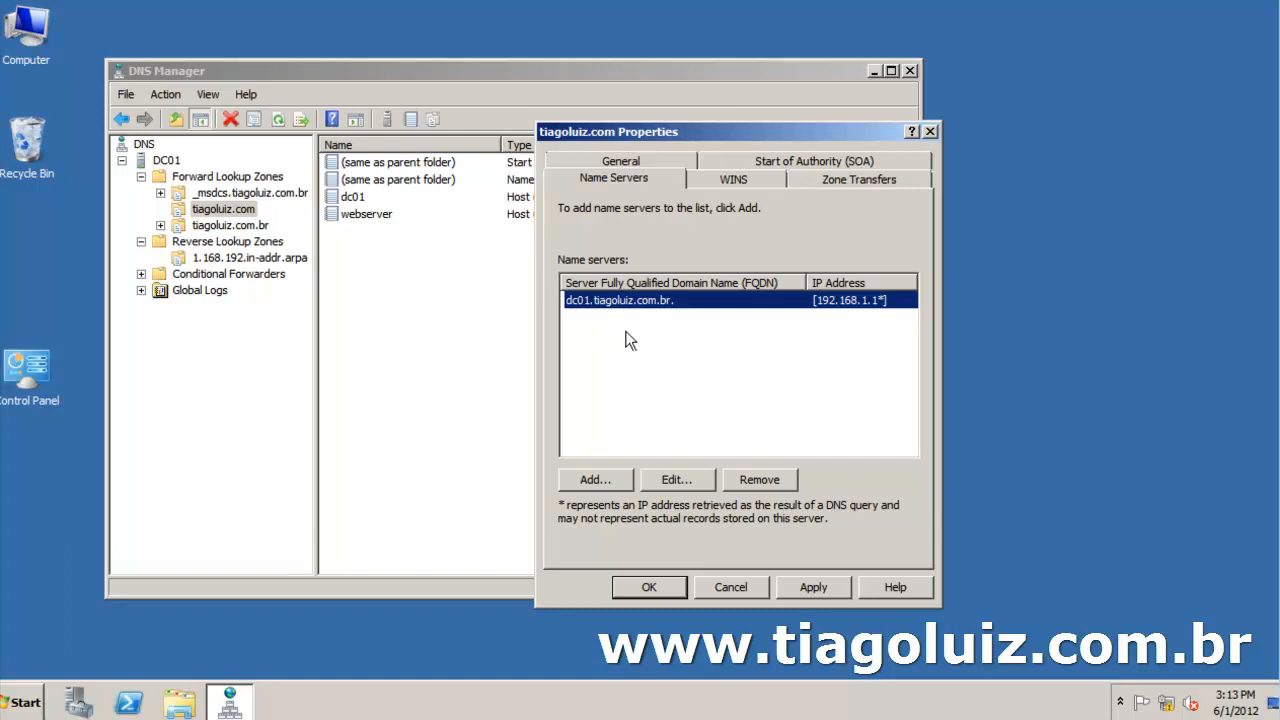
{"action": "left_click", "coordinate": [835, 180]}
{"action": "left_click", "coordinate": [590, 306]}
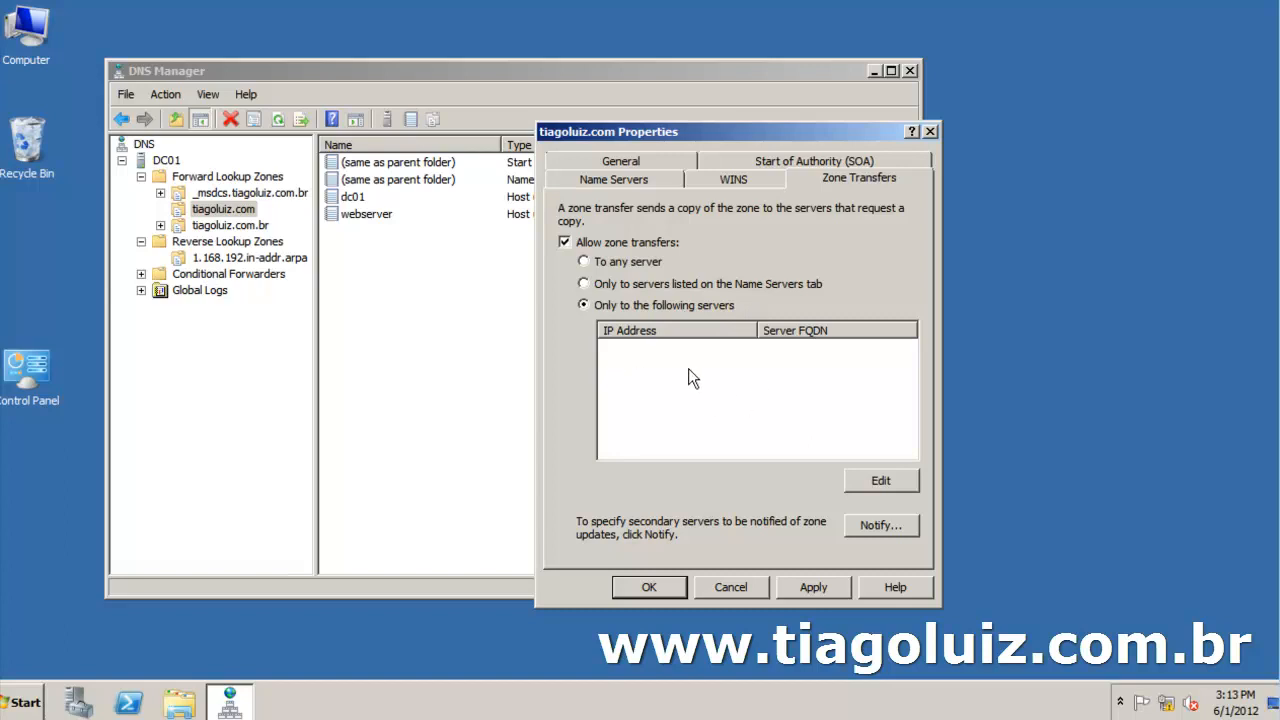
{"action": "left_click", "coordinate": [672, 280]}
Add SERVER1.TIAGOLUIZ.COM.BR as a name server of the zone, resolve its IP address, and apply the zone properties
{"action": "left_click", "coordinate": [616, 182]}
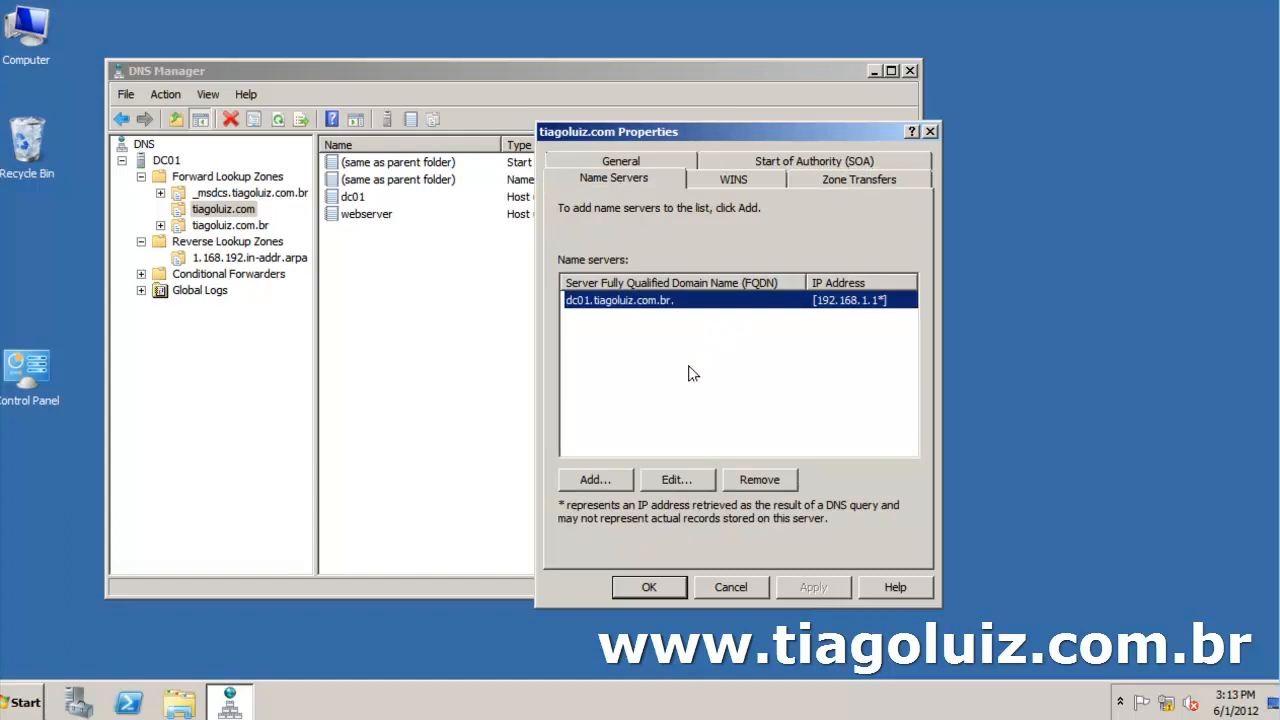
{"action": "left_click", "coordinate": [596, 480]}
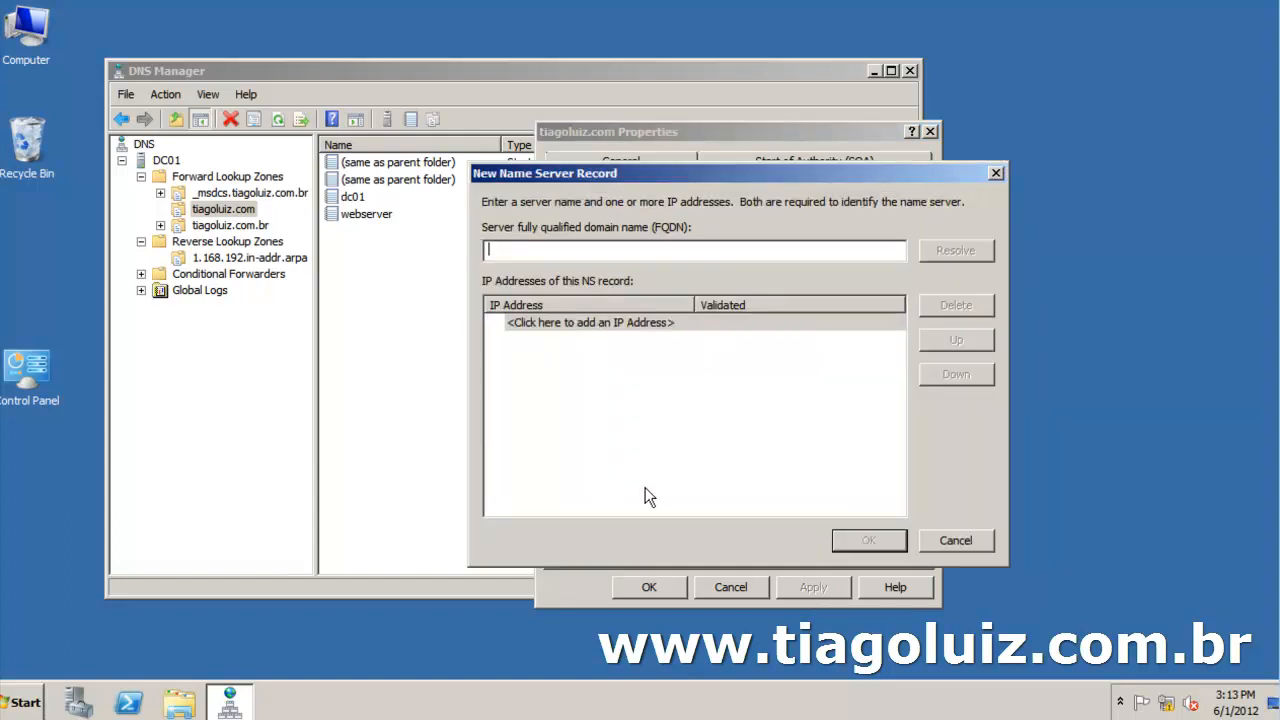
{"action": "left_click", "coordinate": [655, 249]}
{"action": "type", "text": "SERVER1.TIAGOLUIZ.COM.BR"}
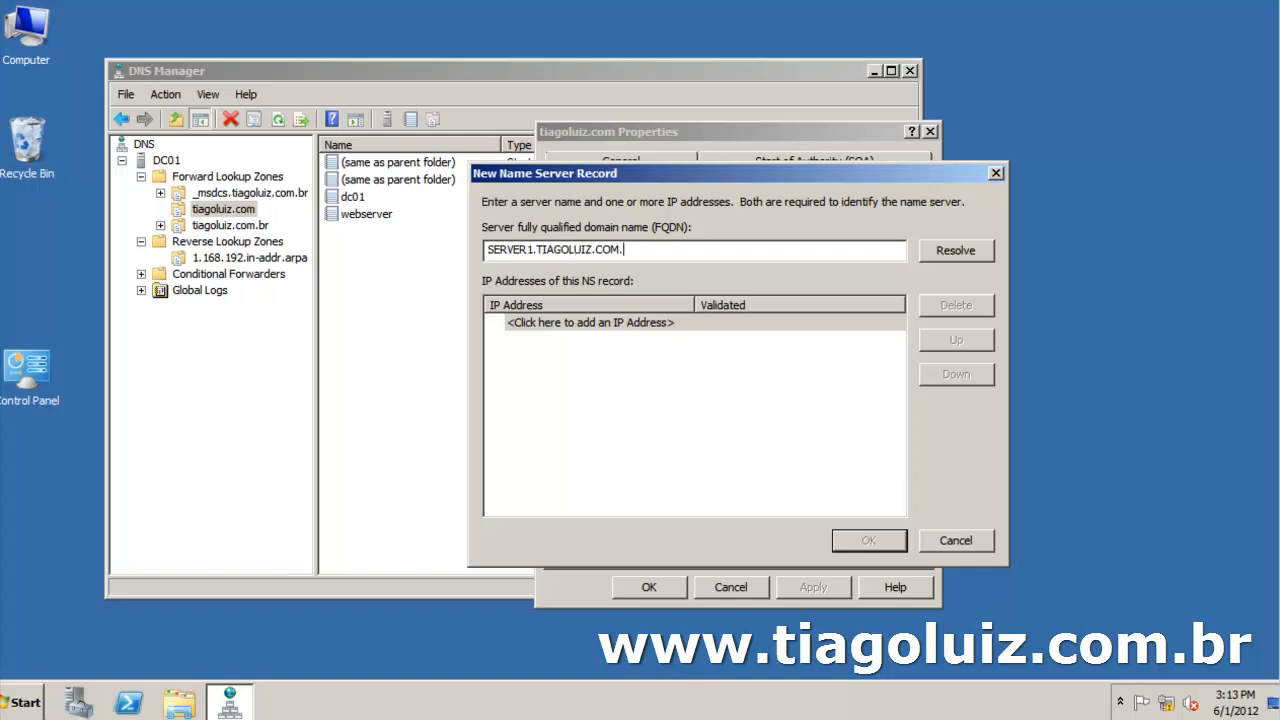
{"action": "left_click", "coordinate": [952, 252]}
{"action": "left_click", "coordinate": [793, 338]}
{"action": "left_click", "coordinate": [639, 340]}
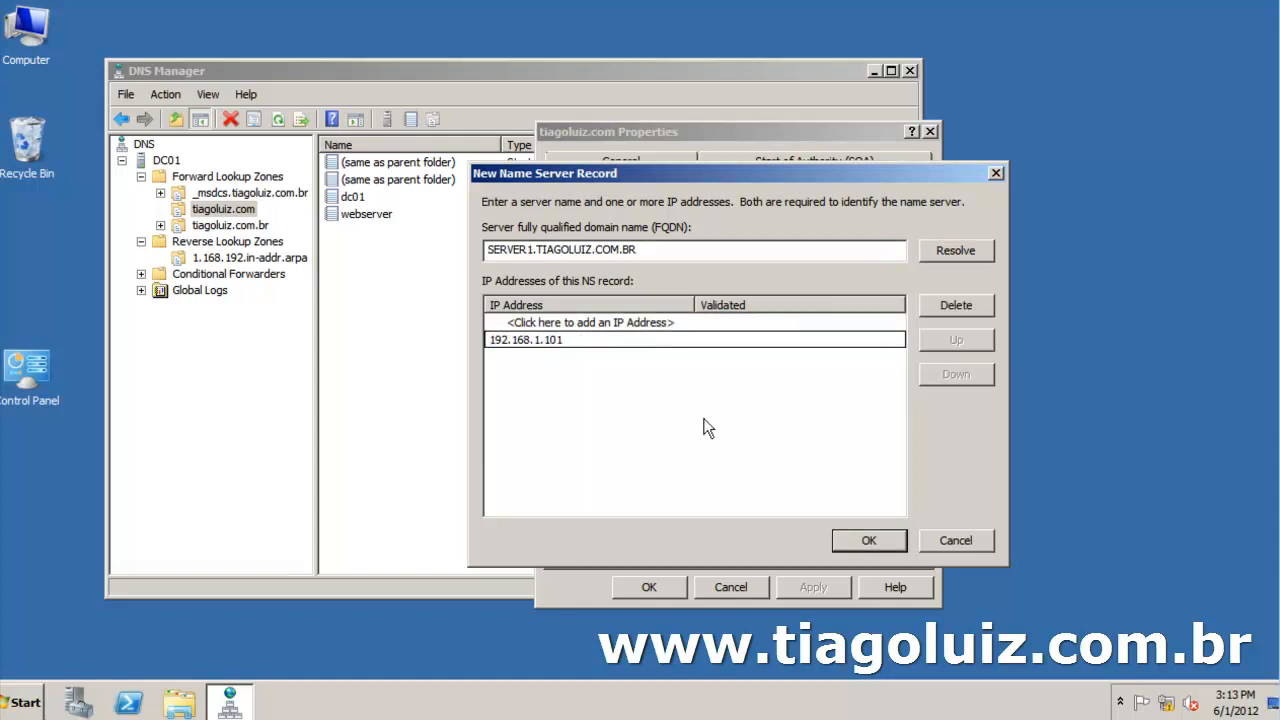
{"action": "left_click", "coordinate": [867, 542]}
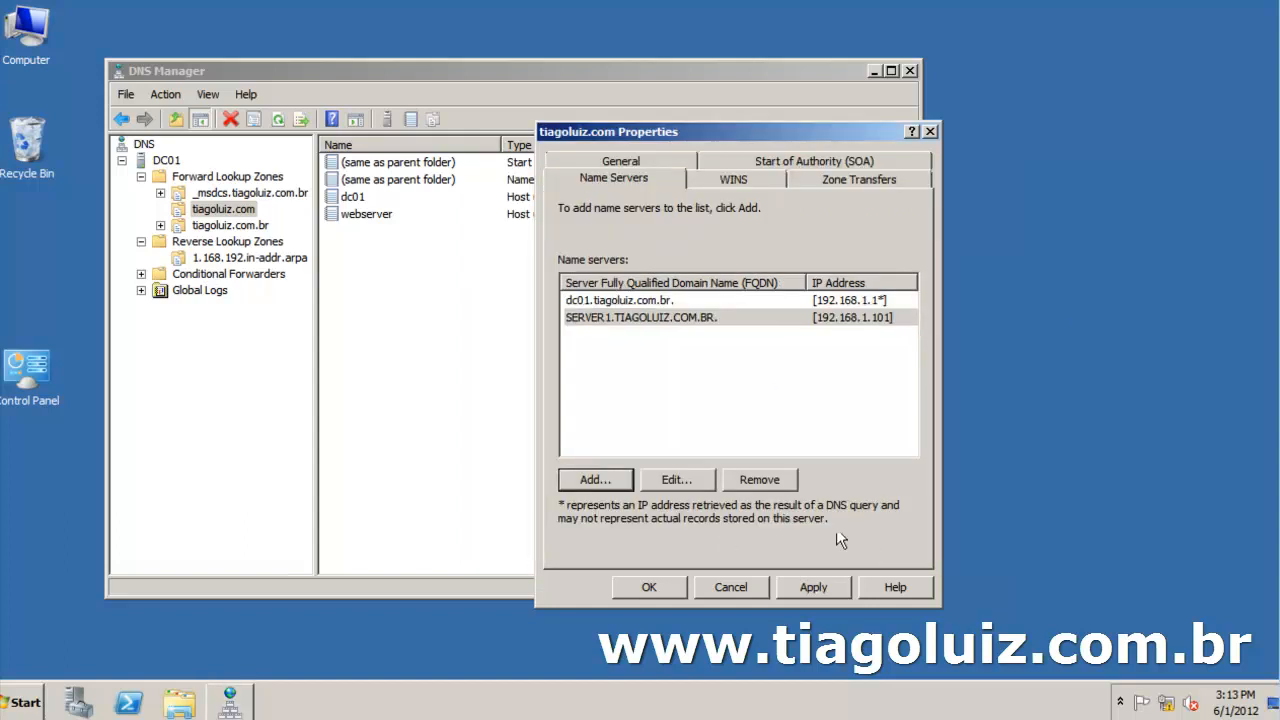
{"action": "left_click", "coordinate": [736, 325]}
{"action": "left_click", "coordinate": [816, 592]}
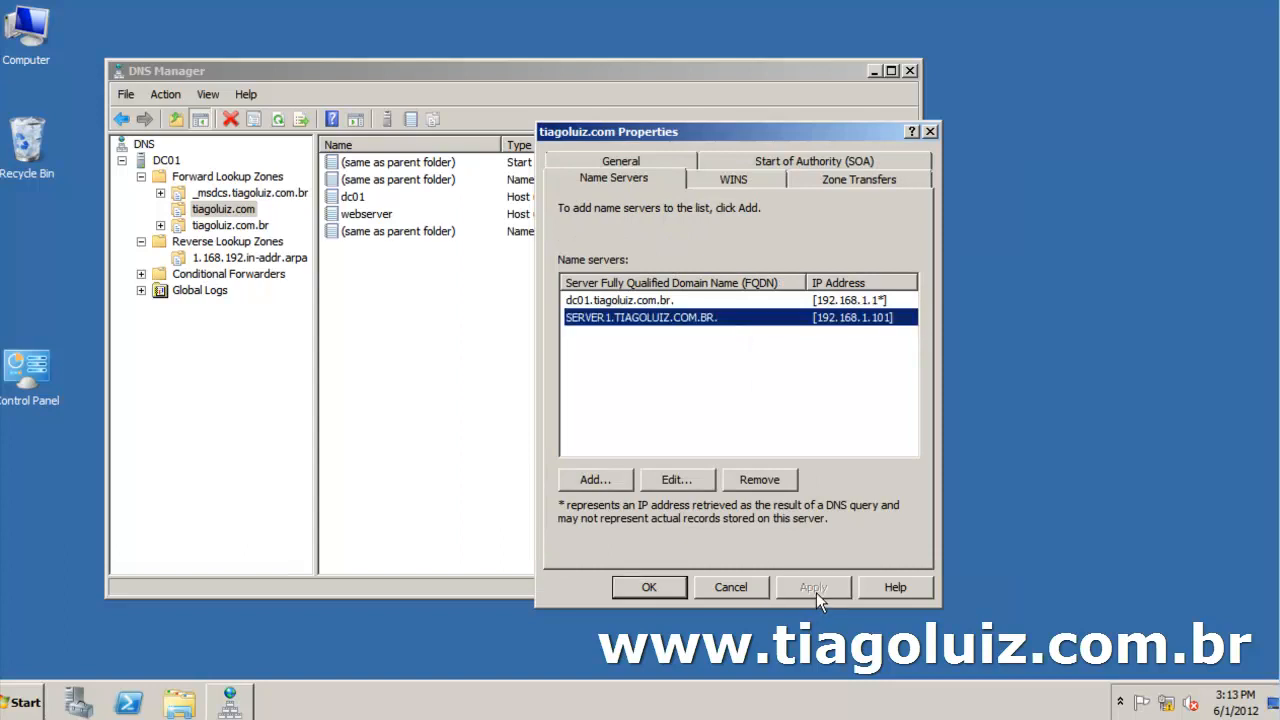
{"action": "left_click", "coordinate": [645, 588]}
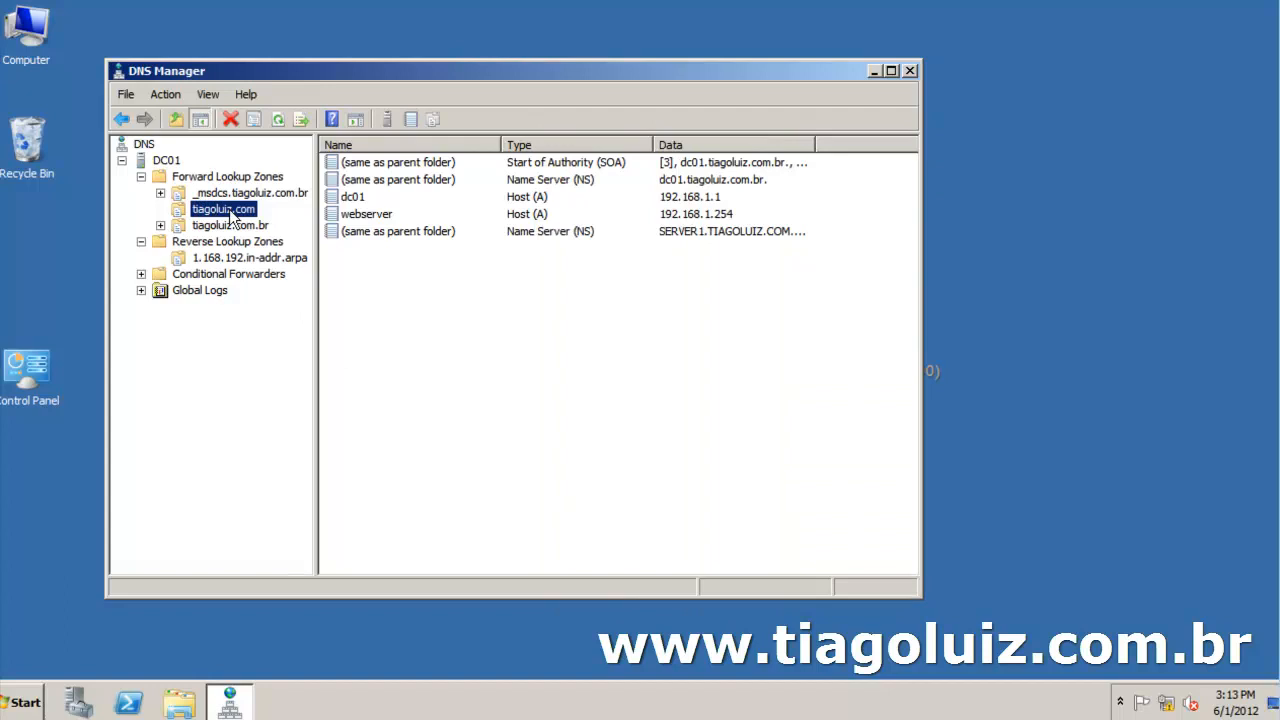
Check the two Name Server (NS) records in the tiagoluiz.com zone on DC01
{"action": "left_click", "coordinate": [596, 231]}
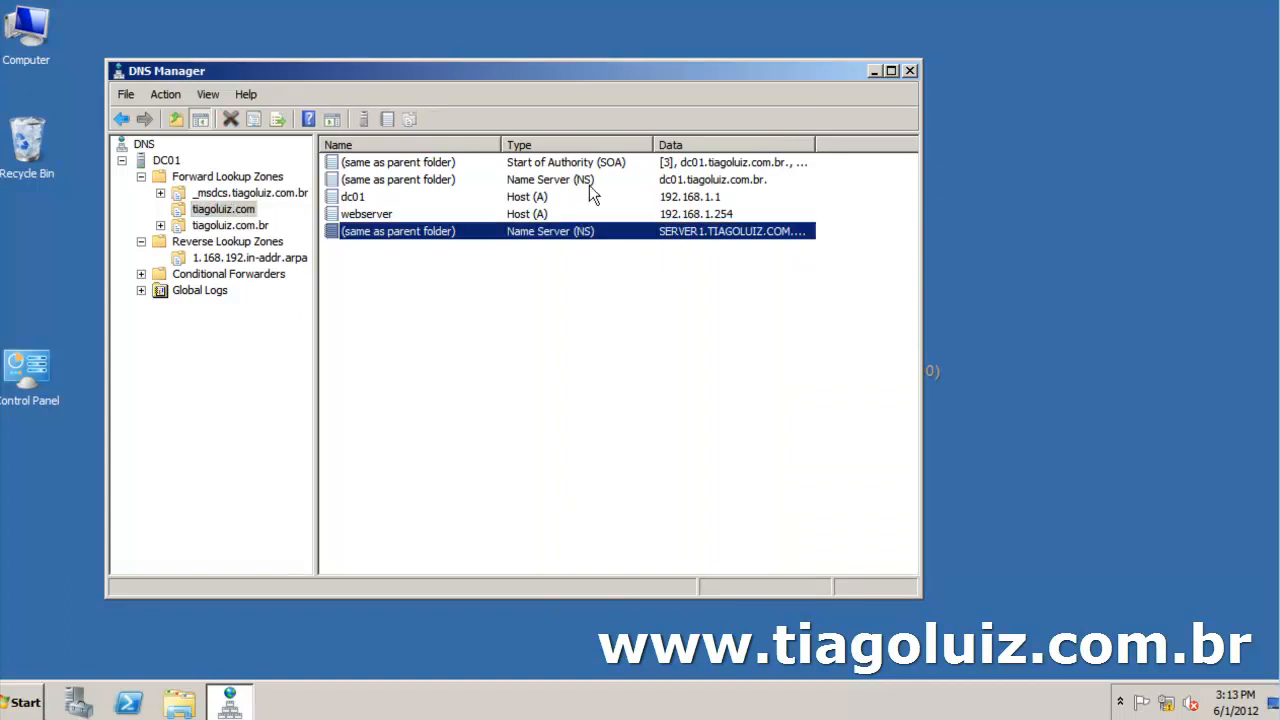
{"action": "left_click", "coordinate": [588, 179], "text": "ctrl"}
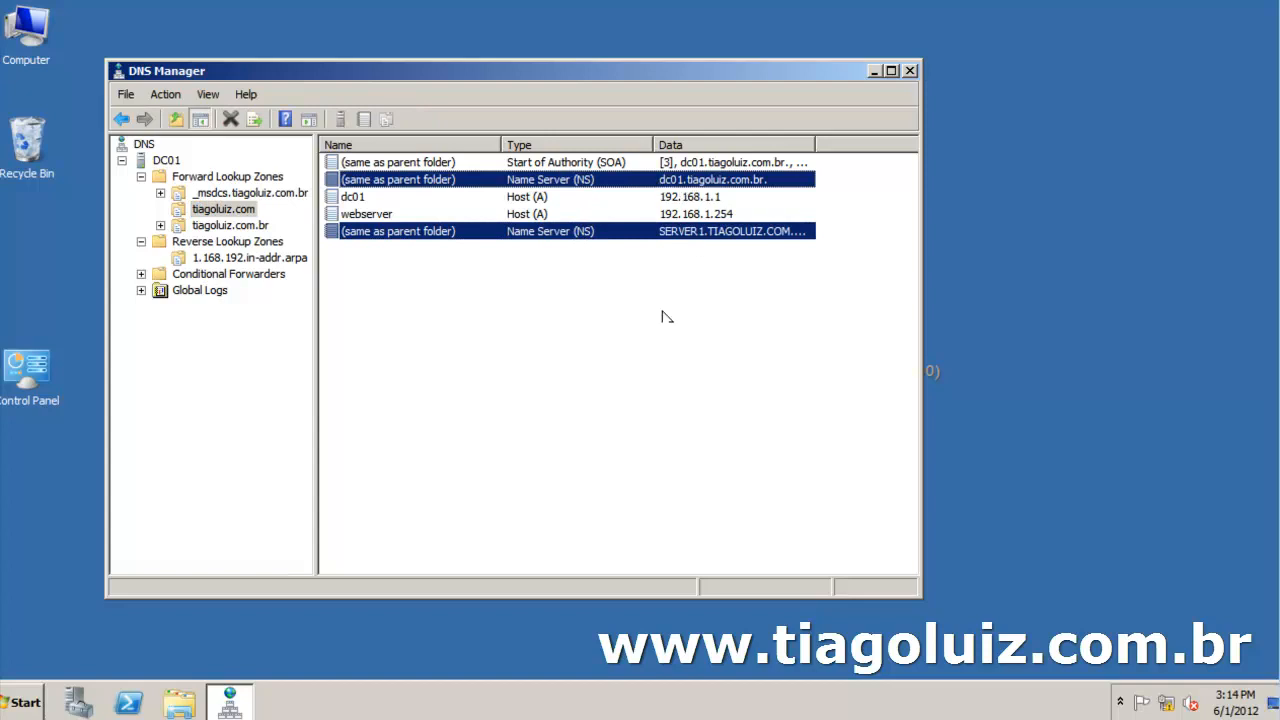
{"action": "left_click", "coordinate": [419, 313]}
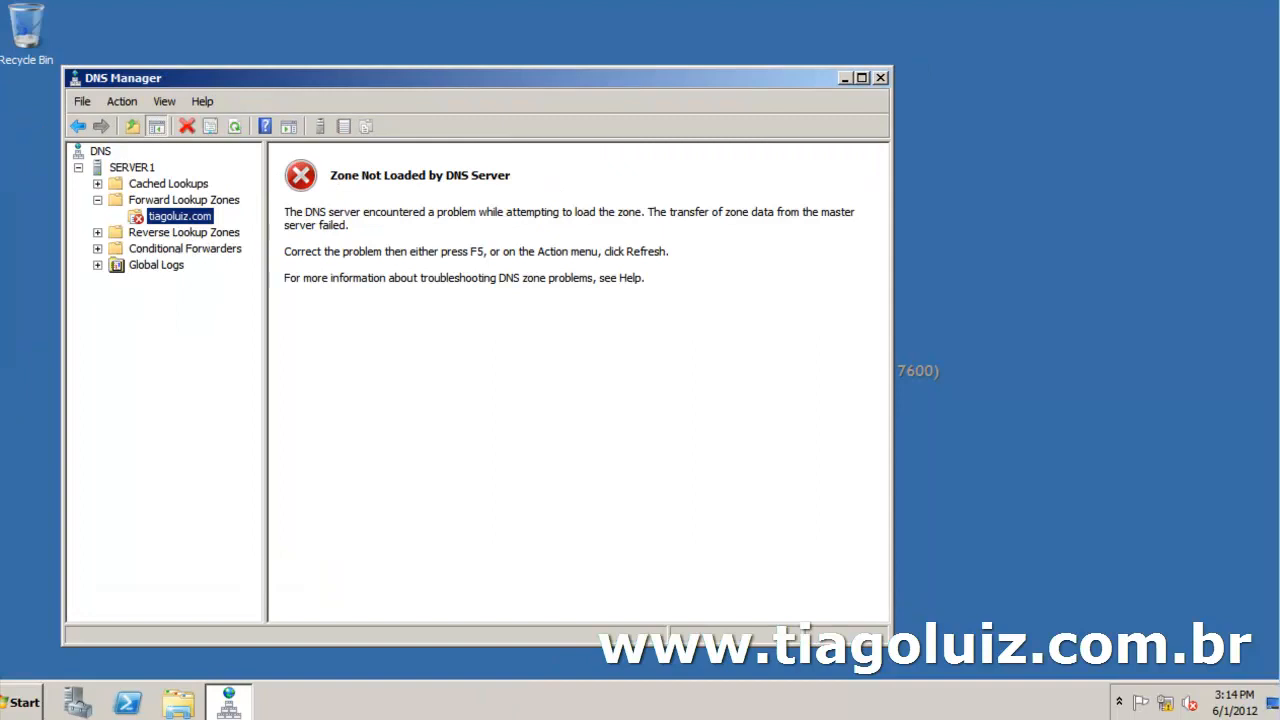
Refresh the secondary tiagoluiz.com zone on SERVER1 and check its name server and webserver records
{"action": "key", "text": "F5"}
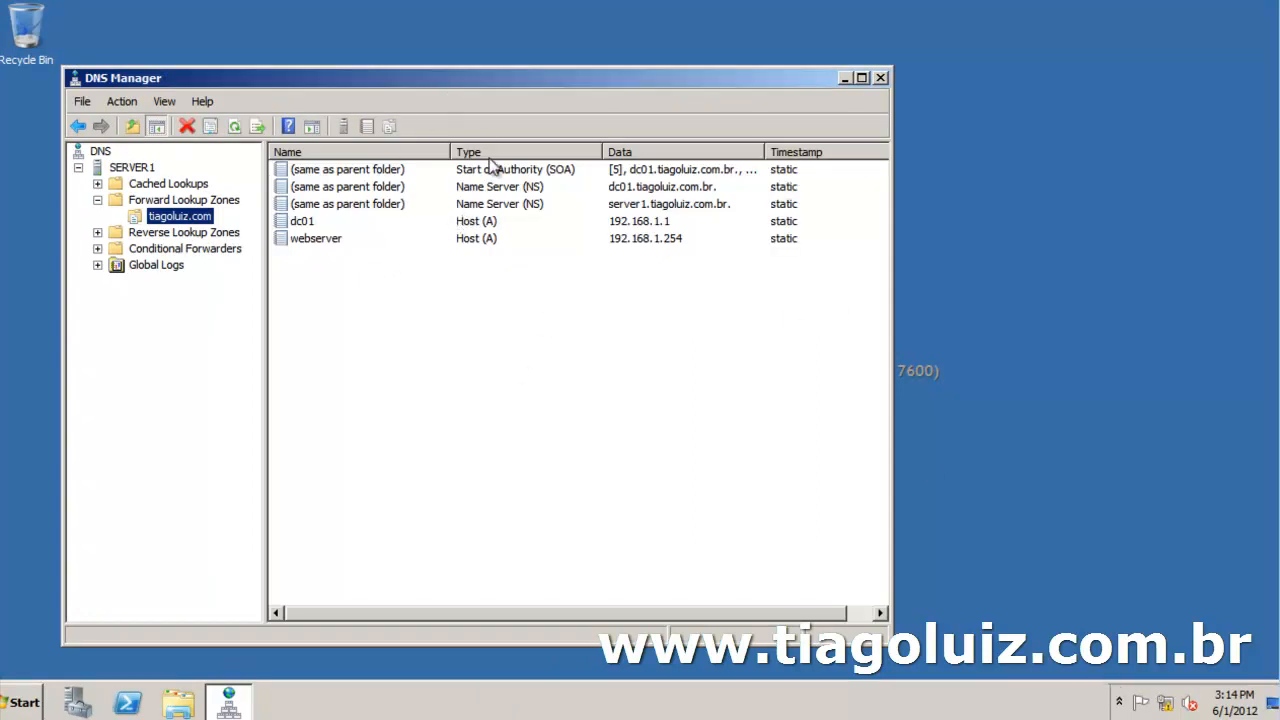
{"action": "left_click", "coordinate": [523, 188]}
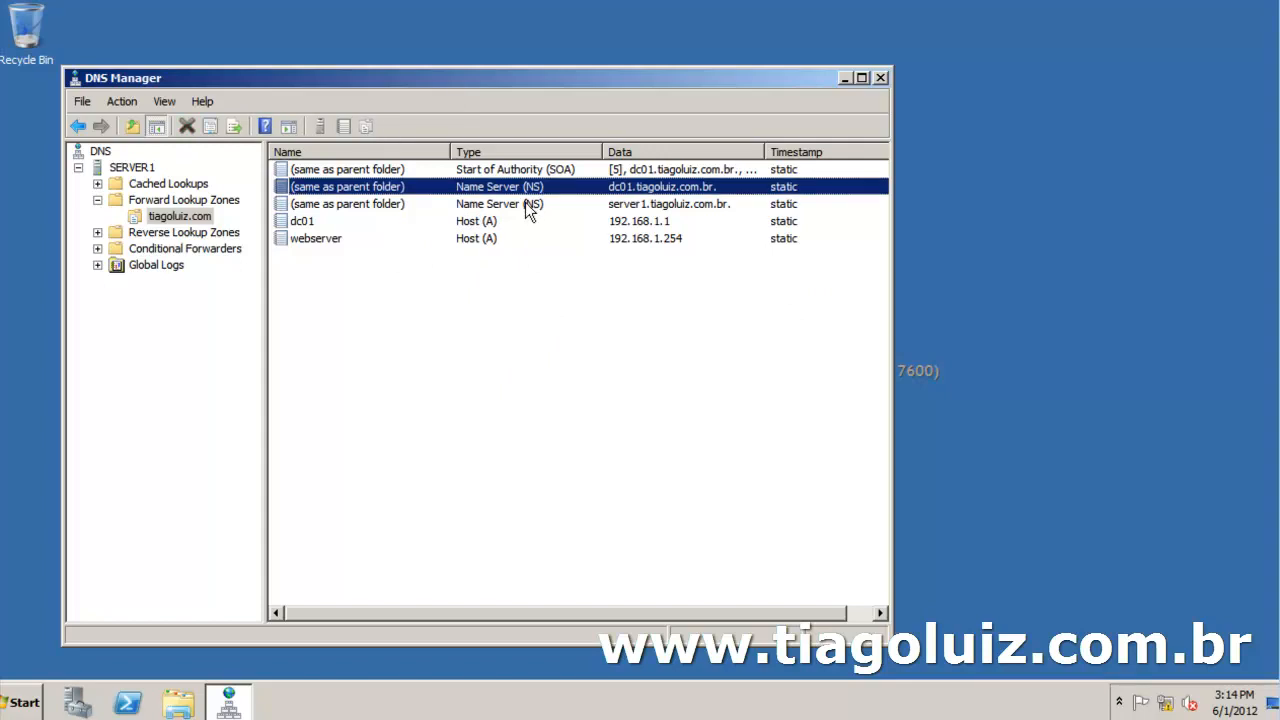
{"action": "left_click", "coordinate": [525, 203], "text": "shift"}
{"action": "left_click", "coordinate": [370, 239]}
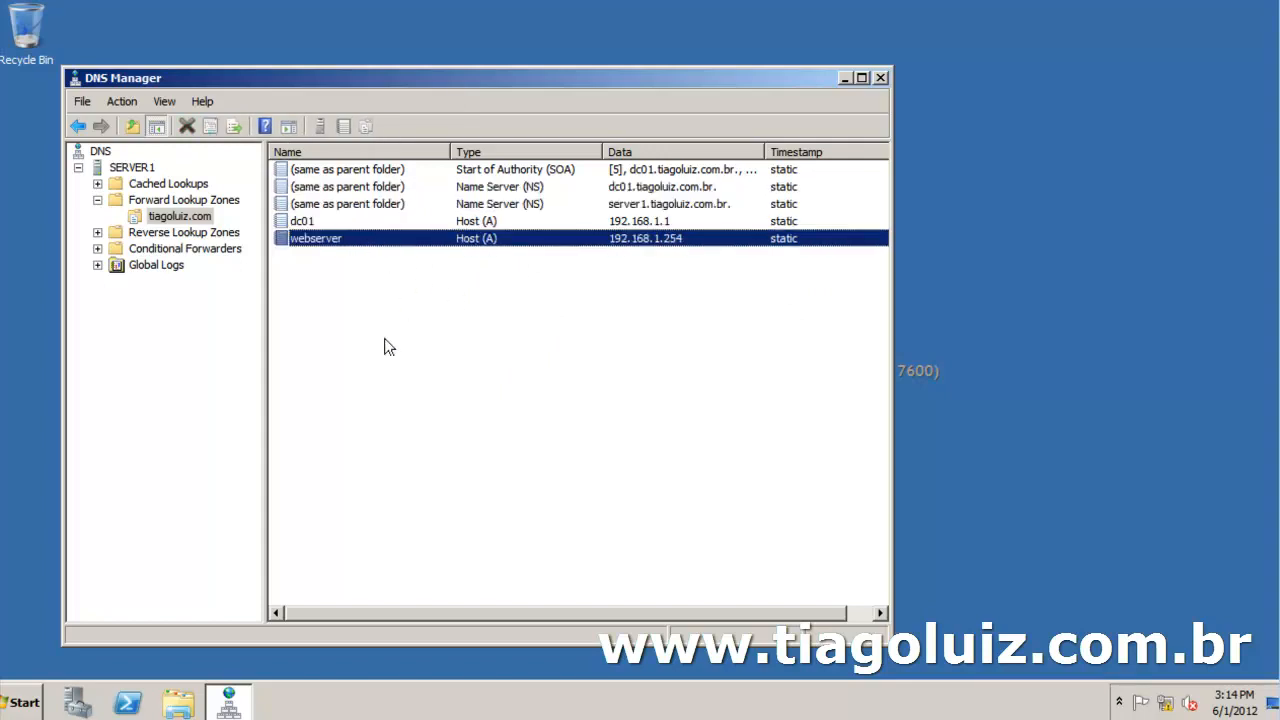
{"action": "left_click", "coordinate": [443, 423]}
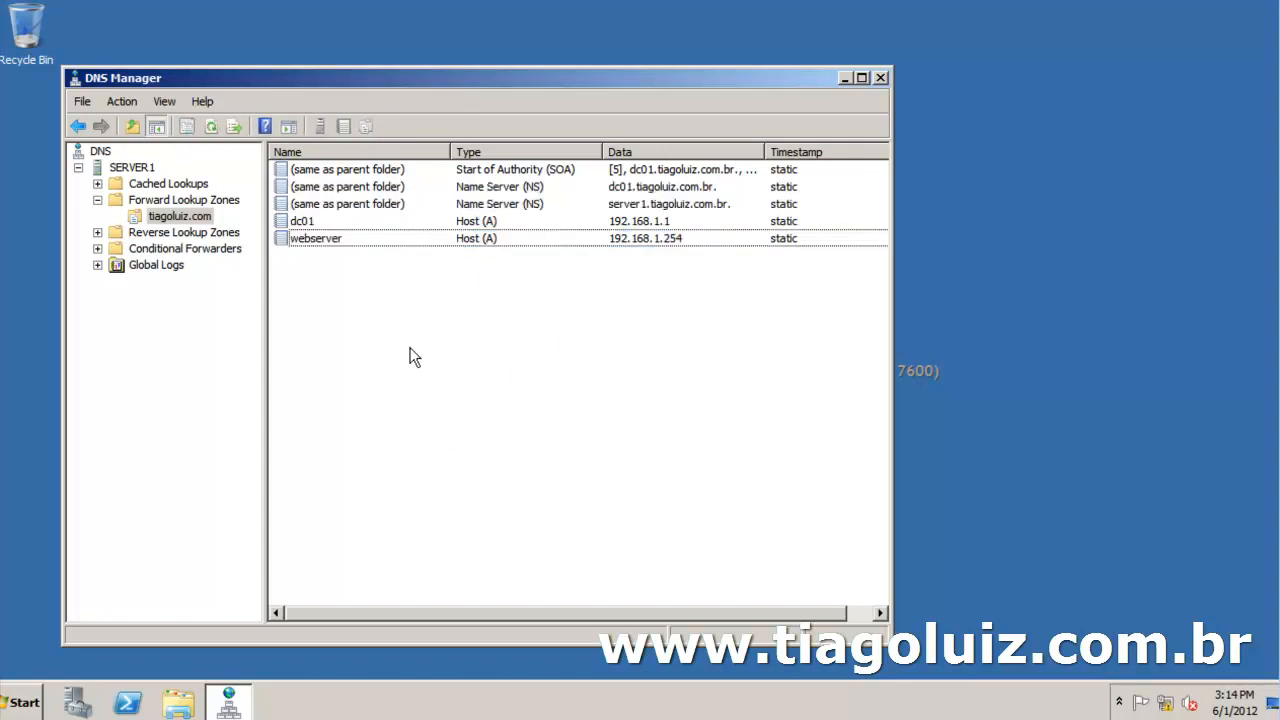
{"action": "right_click", "coordinate": [410, 352]}
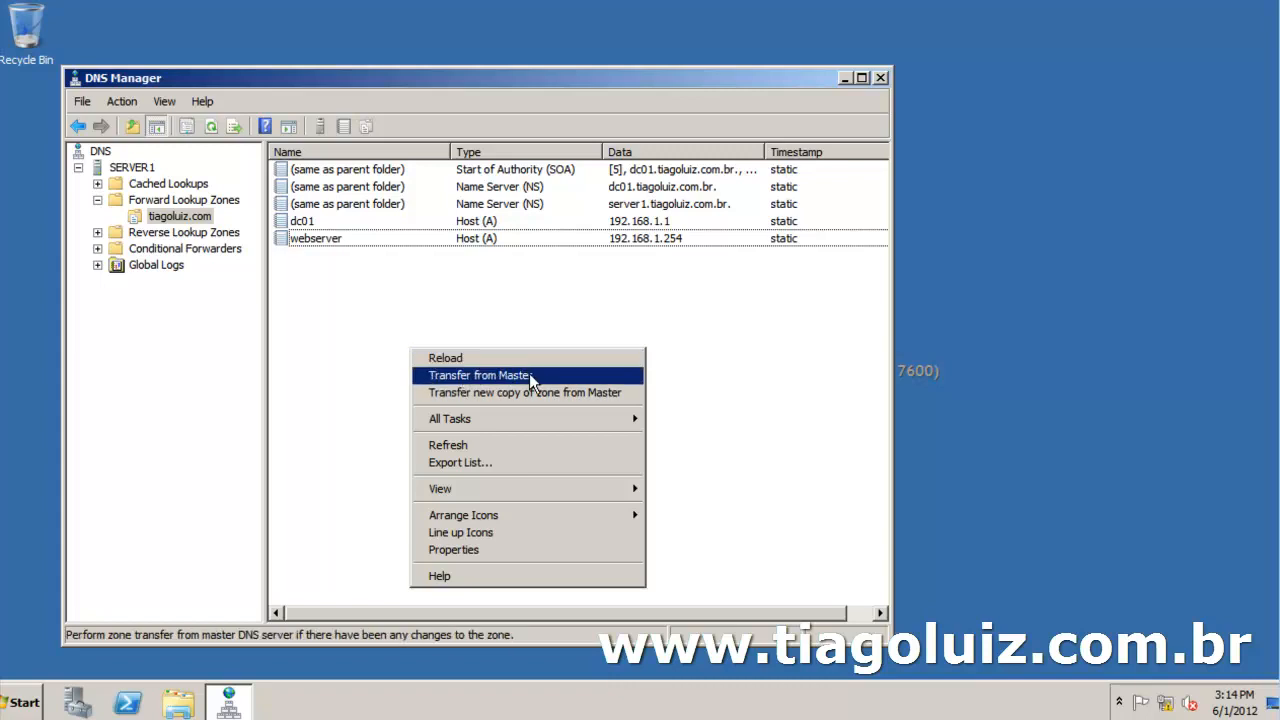
{"action": "left_click", "coordinate": [335, 370]}
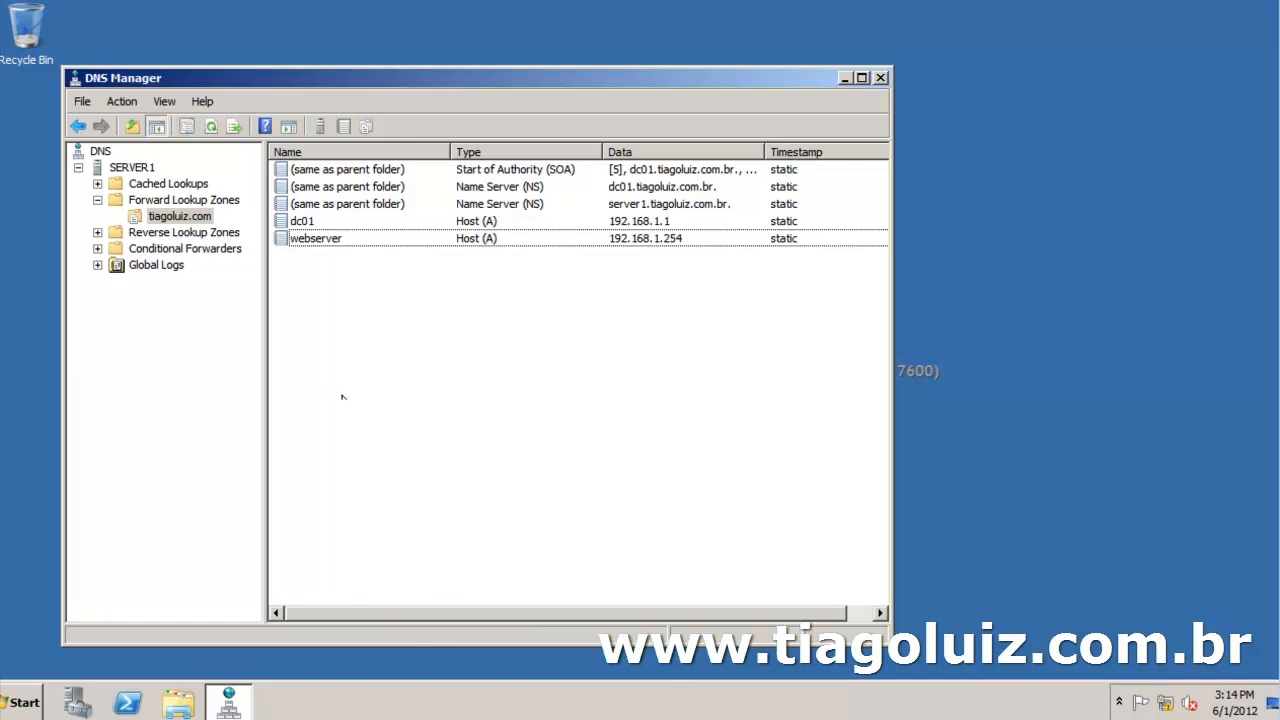
{"action": "left_click_drag", "start_coordinate": [525, 320], "coordinate": [369, 160]}
{"action": "left_click", "coordinate": [497, 298]}
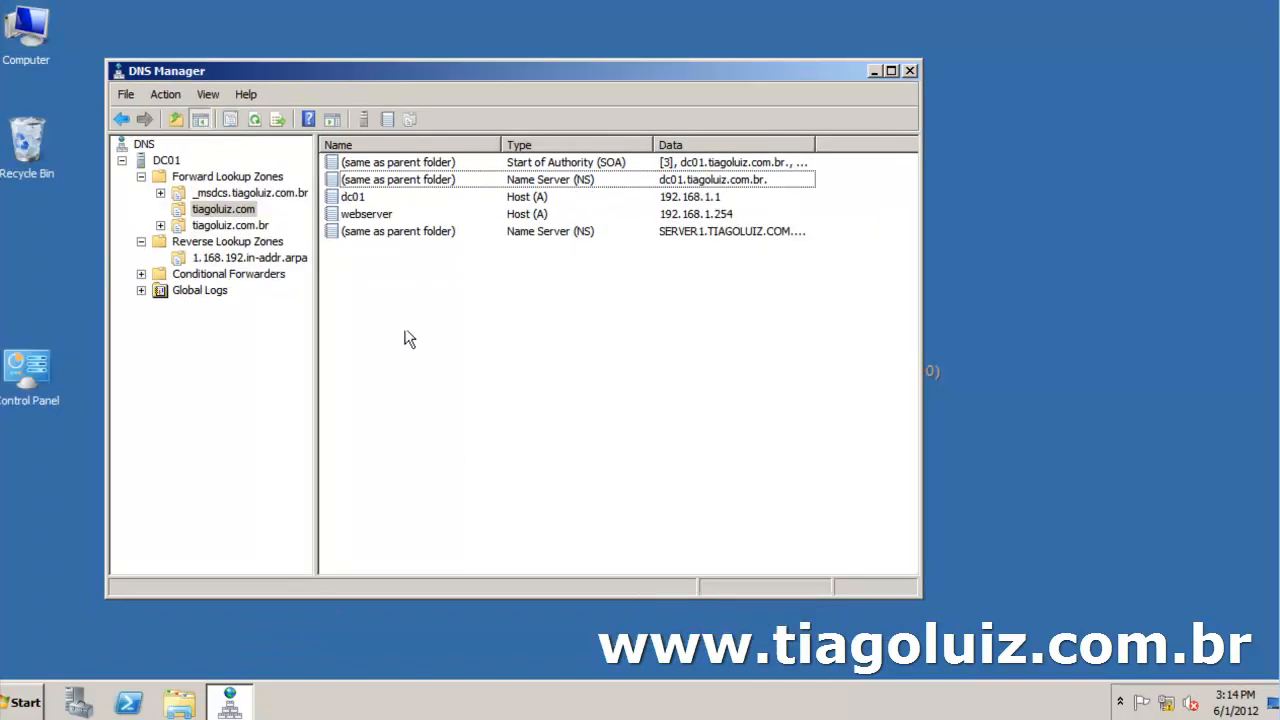
{"action": "right_click", "coordinate": [384, 304]}
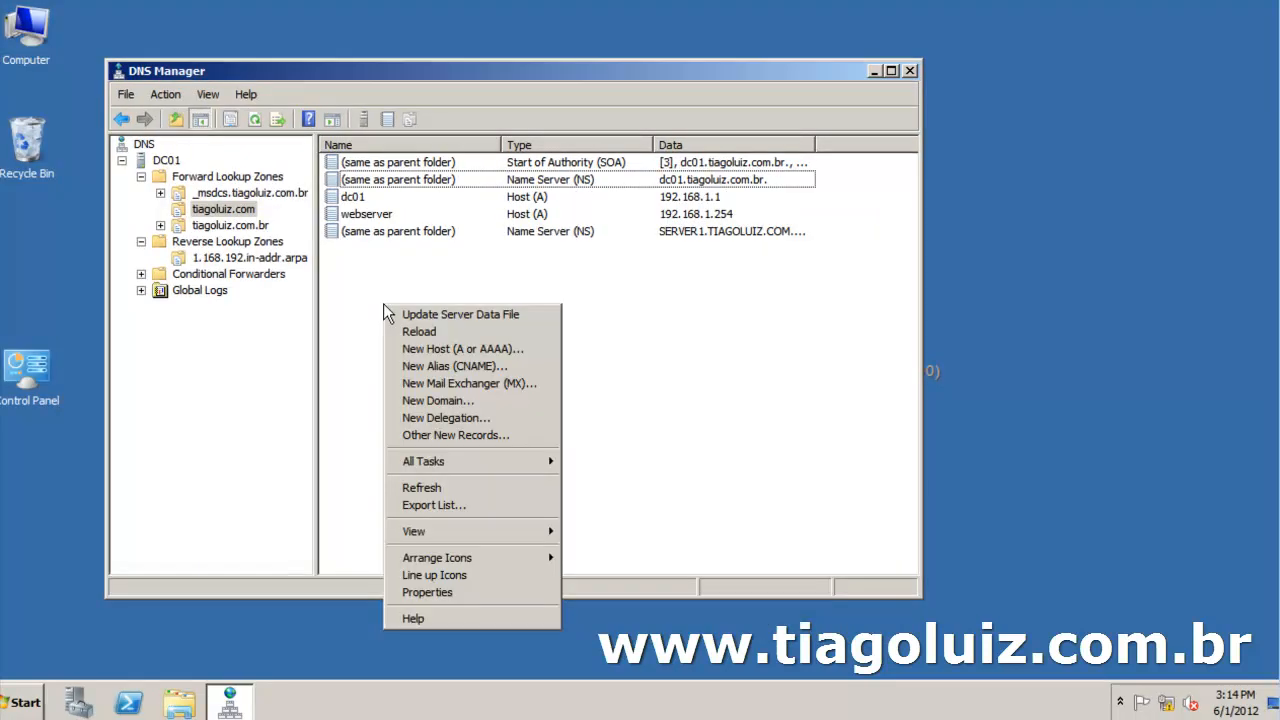
{"action": "left_click", "coordinate": [475, 368]}
{"action": "left_click_drag", "start_coordinate": [551, 123], "coordinate": [889, 316]}
{"action": "type", "text": "WWW"}
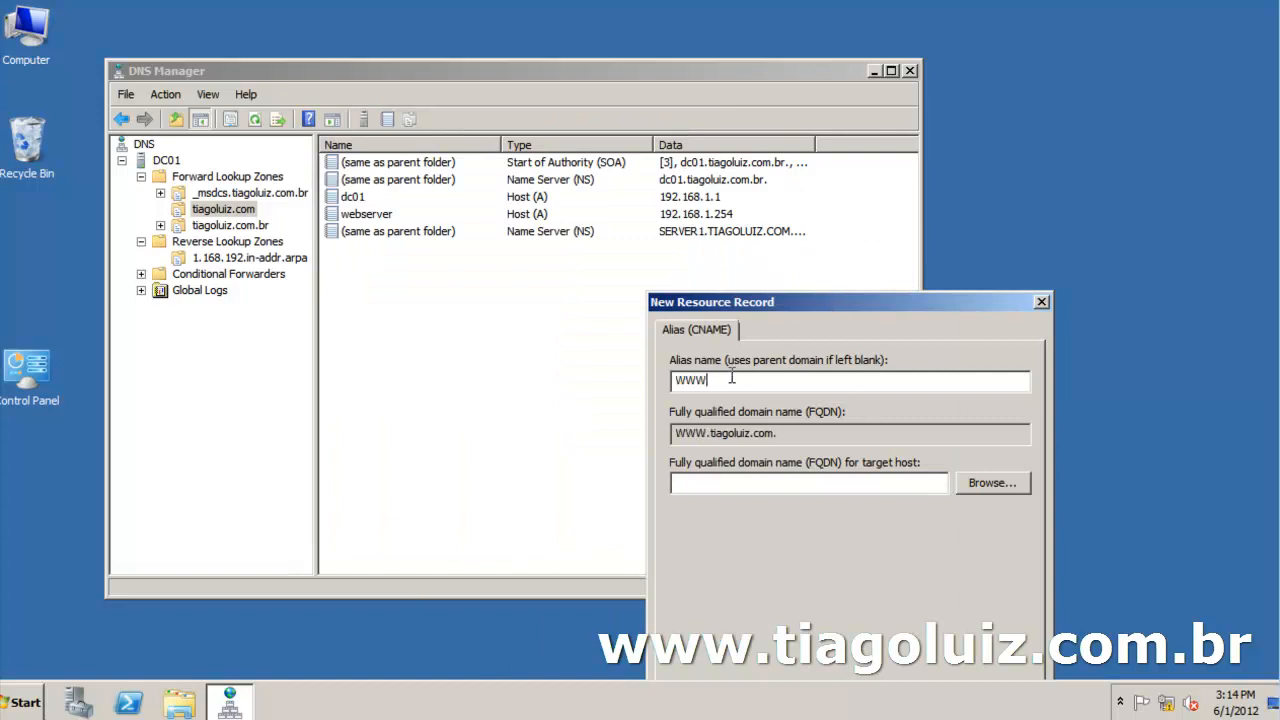
{"action": "left_click_drag", "start_coordinate": [732, 380], "coordinate": [611, 374]}
{"action": "type", "text": "www"}
Choose the webserver host from the tiagoluiz.com forward lookup zone as the alias target, and create the record
{"action": "left_click", "coordinate": [1005, 484]}
{"action": "double_click", "coordinate": [715, 438]}
{"action": "double_click", "coordinate": [718, 442]}
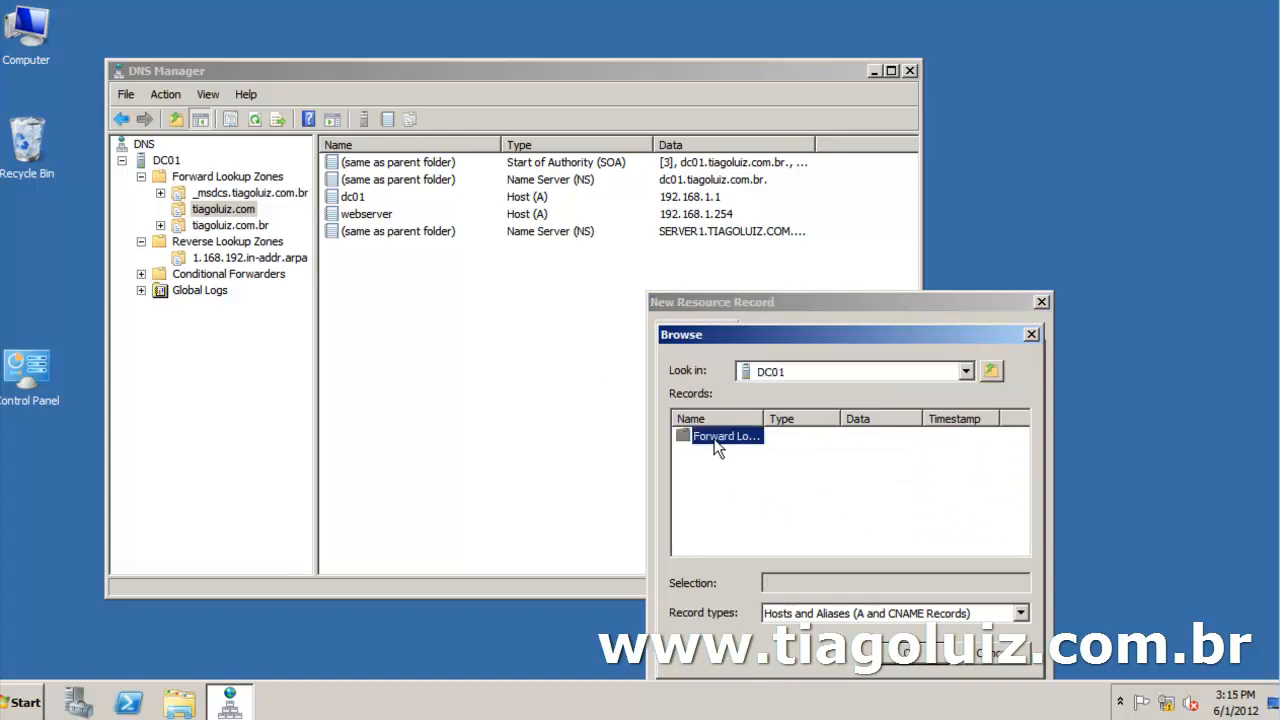
{"action": "left_click_drag", "start_coordinate": [757, 422], "coordinate": [812, 422]}
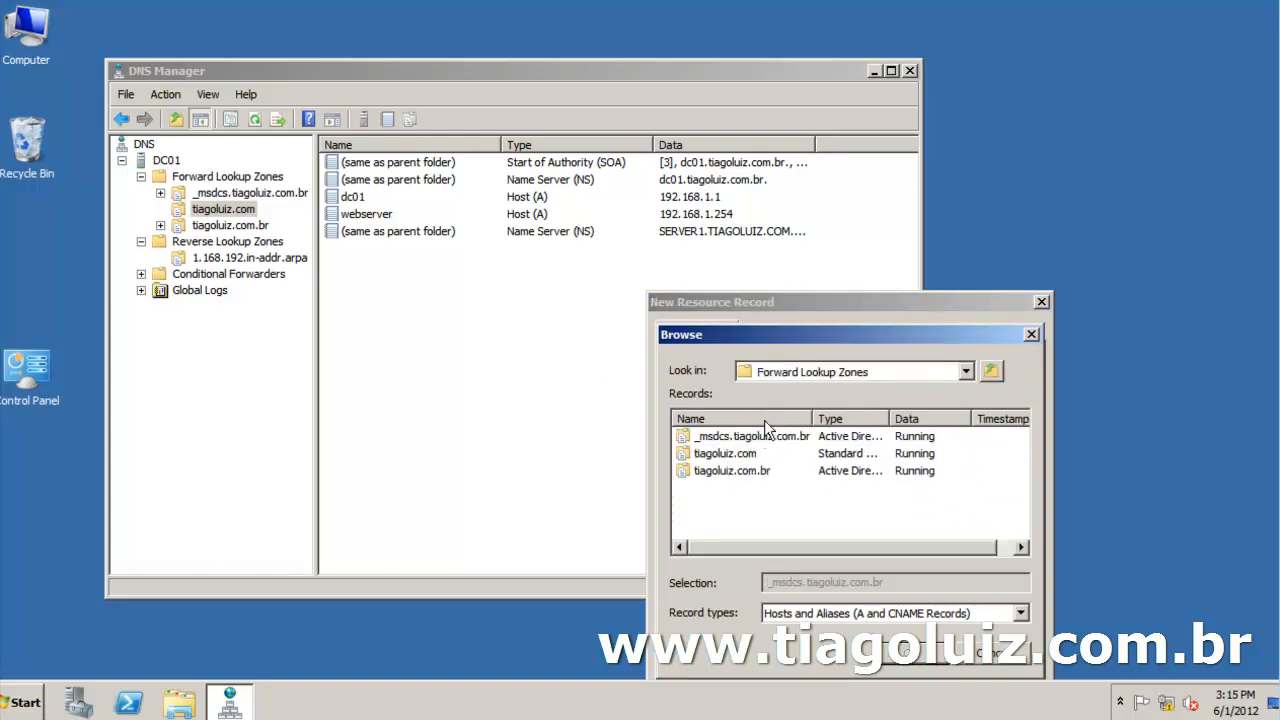
{"action": "double_click", "coordinate": [728, 453]}
{"action": "left_click", "coordinate": [719, 455]}
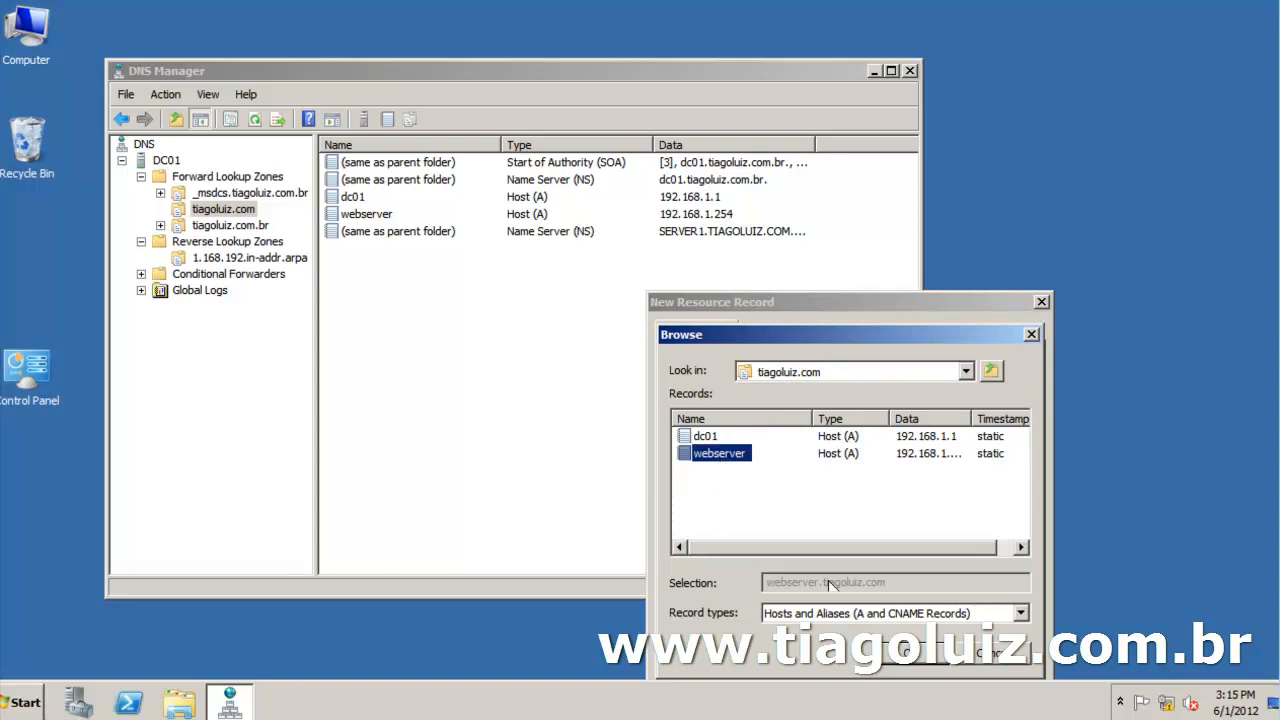
{"action": "left_click", "coordinate": [906, 658]}
{"action": "left_click_drag", "start_coordinate": [932, 301], "coordinate": [1149, 187]}
{"action": "left_click", "coordinate": [980, 618]}
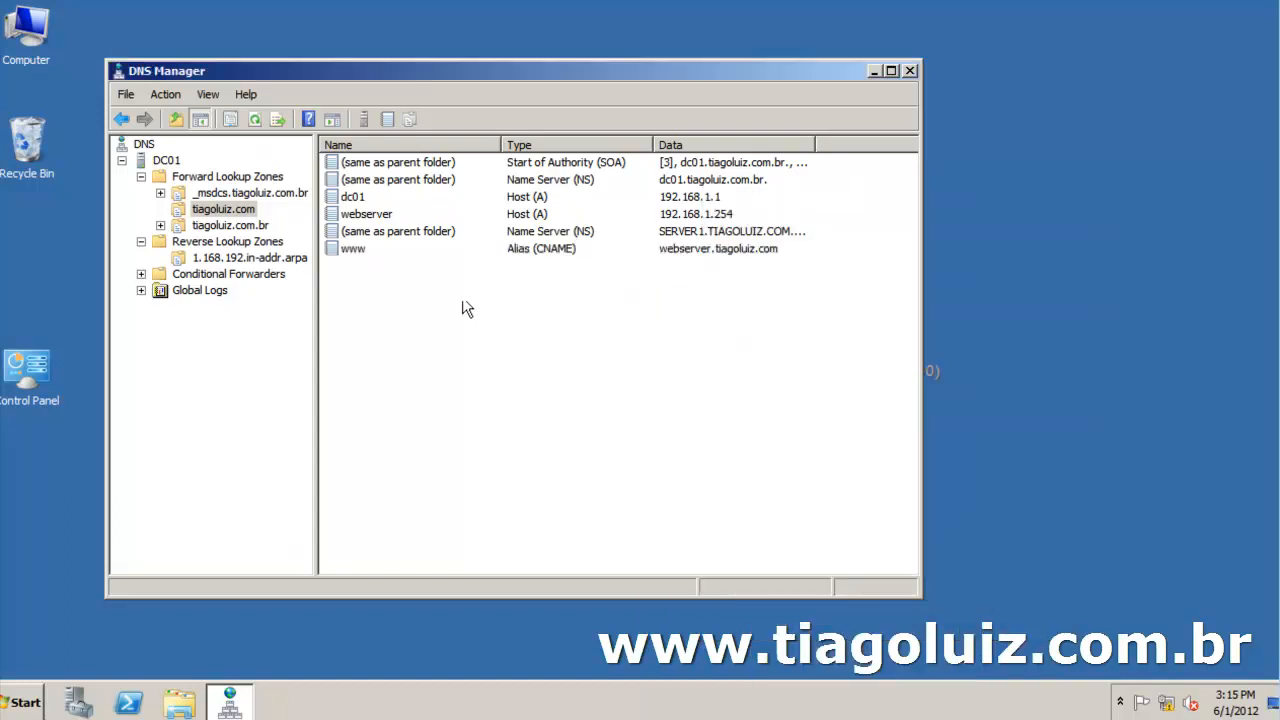
{"action": "left_click", "coordinate": [440, 250]}
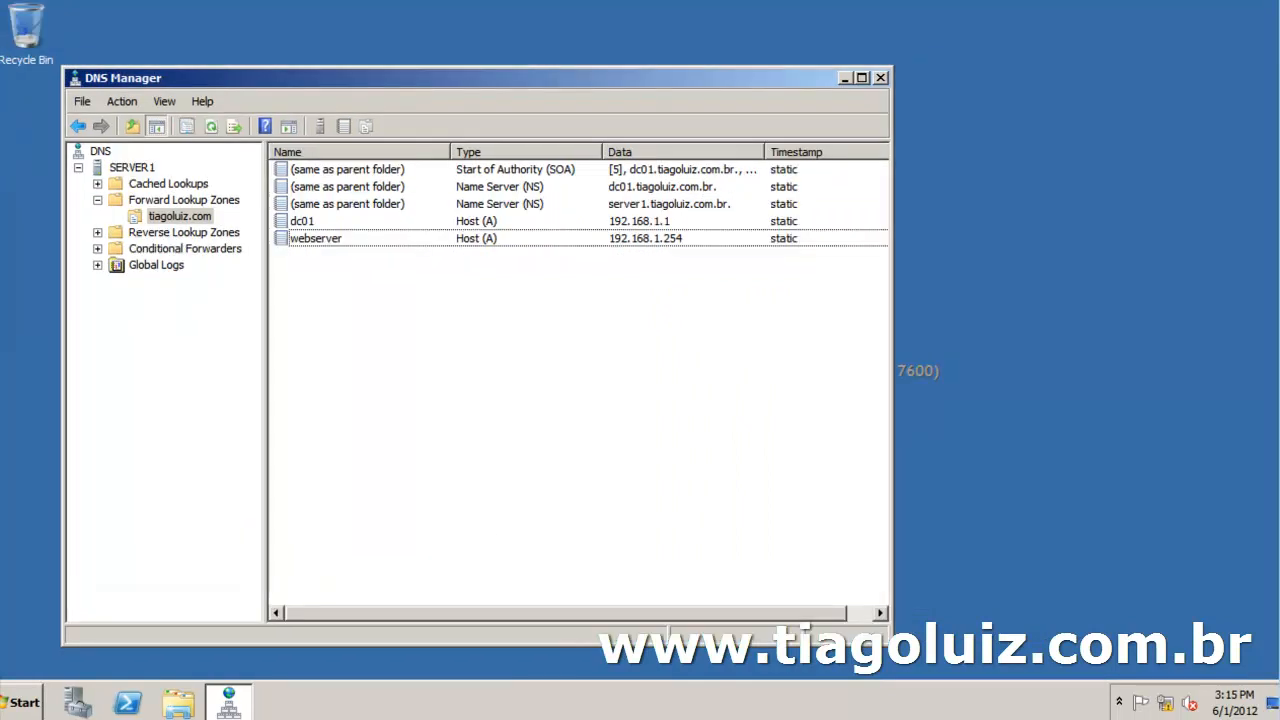
On SERVER1, transfer the tiagoluiz.com zone from its master and select the replicated www alias record
{"action": "left_click", "coordinate": [200, 216]}
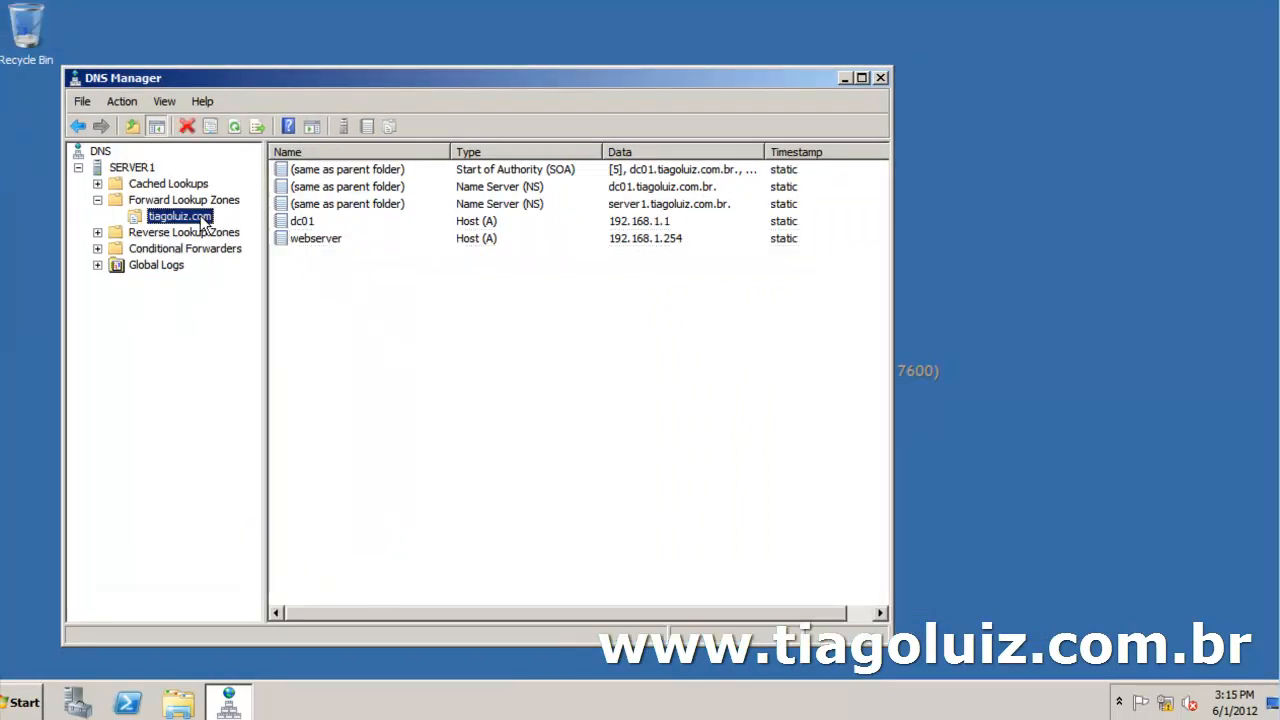
{"action": "right_click", "coordinate": [200, 216]}
{"action": "left_click", "coordinate": [266, 244]}
{"action": "left_click", "coordinate": [389, 365]}
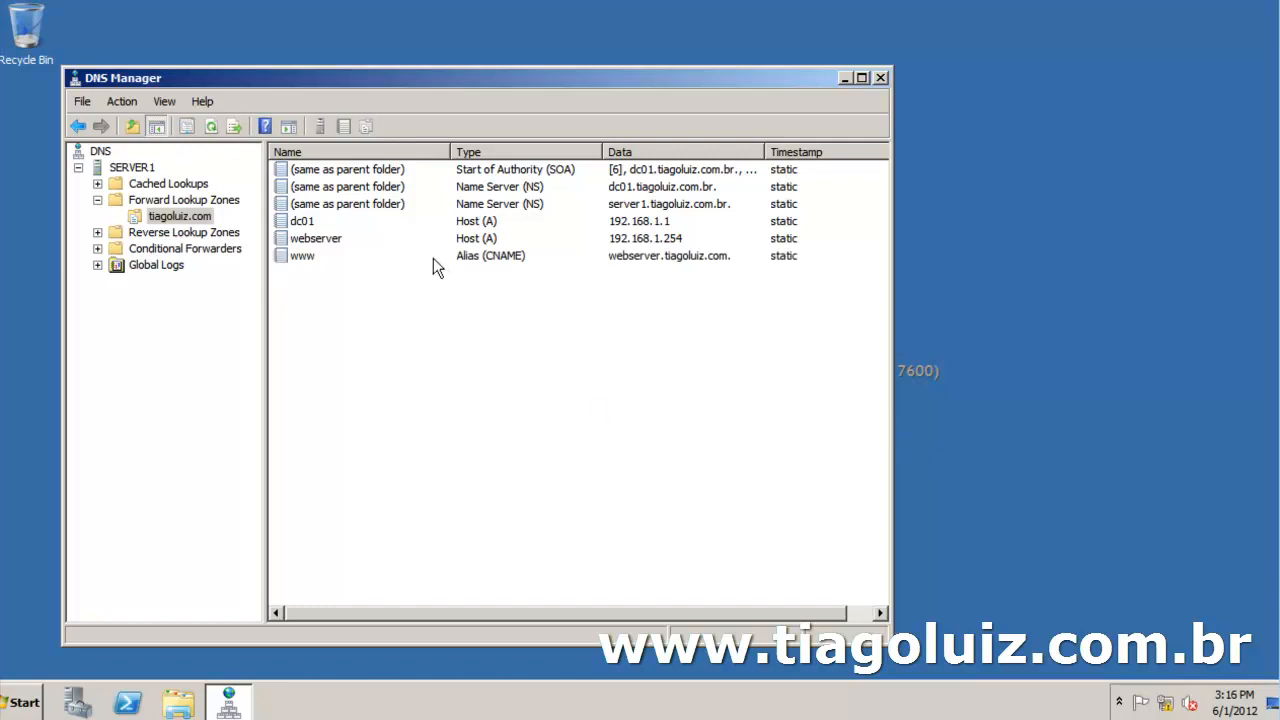
{"action": "left_click", "coordinate": [290, 255]}
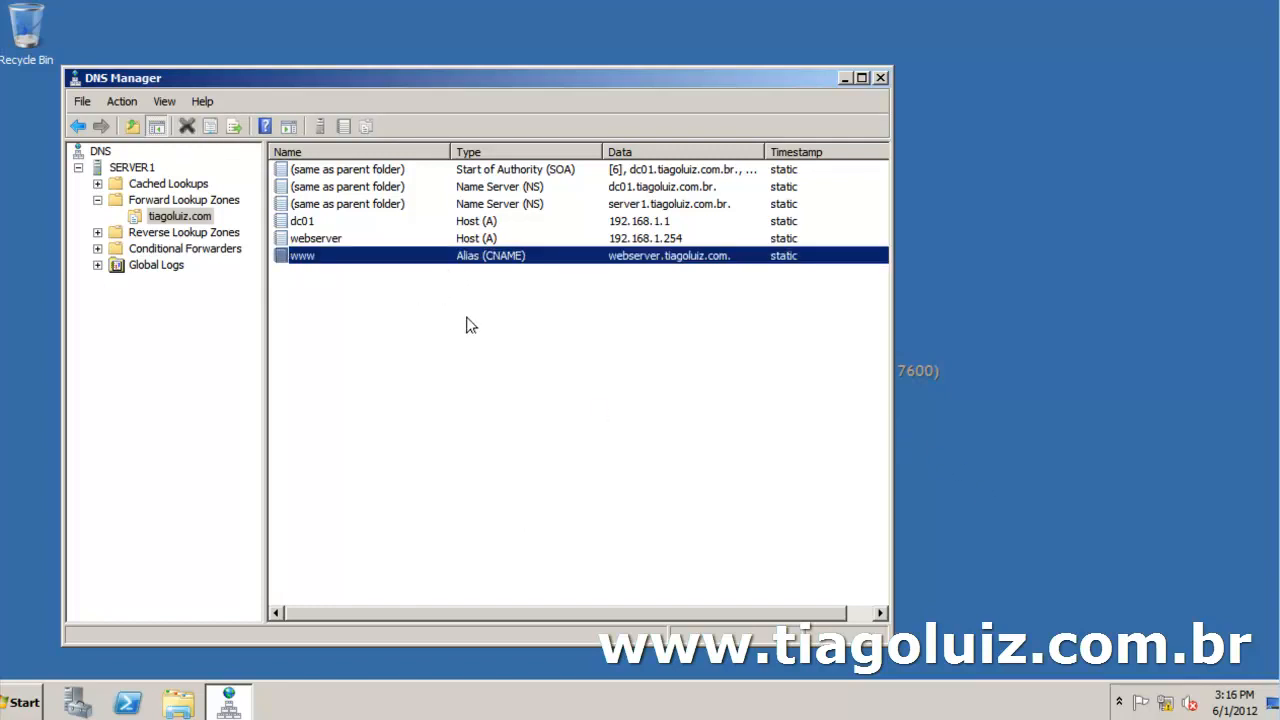